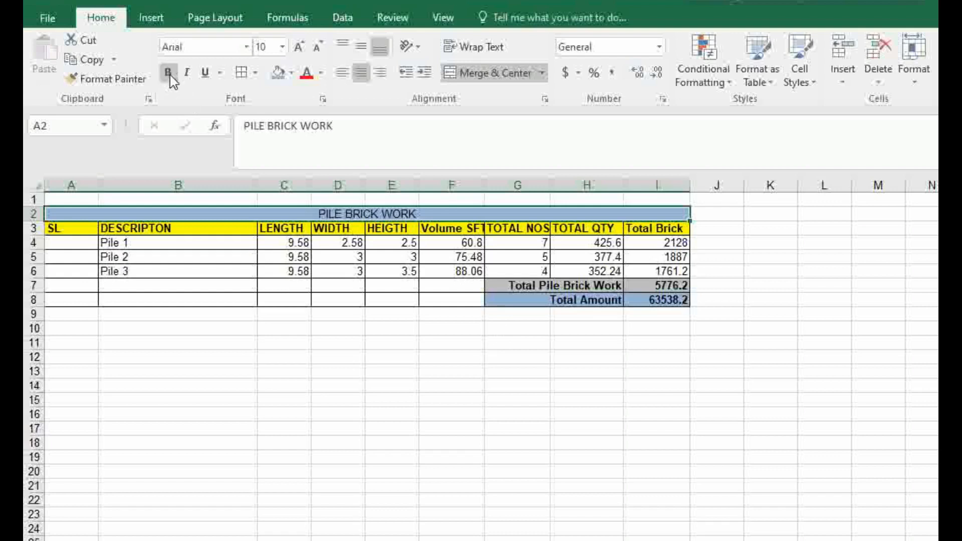
# Make the merged PILE BRICK WORK title in row 2 bold.
pyautogui.click(168, 72)
pyautogui.moveTo(414, 334); pyautogui.dragTo(412, 338)
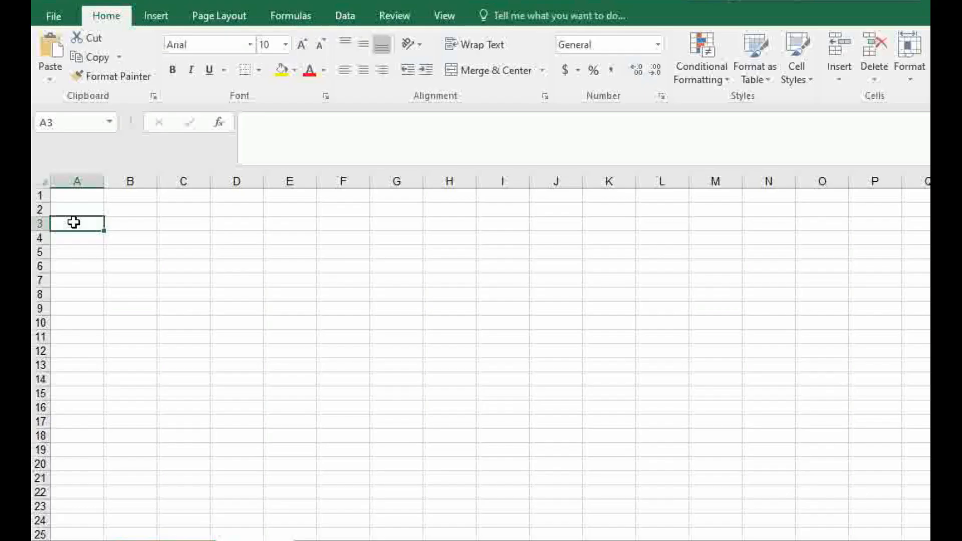
# Enter the headers SL in A3 and DESCRIPTON in B3, and widen column B to about three times its width.
pyautogui.write('SL')
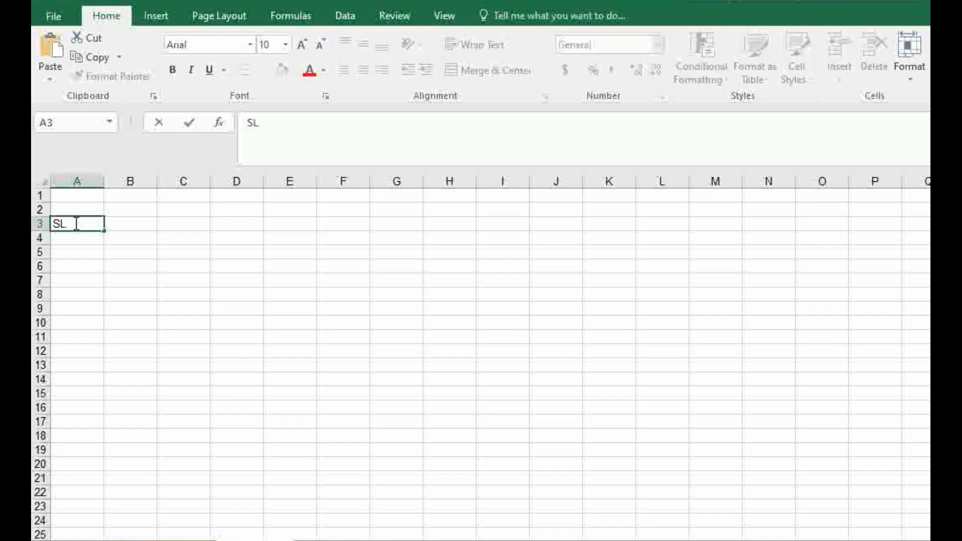
pyautogui.click(135, 224)
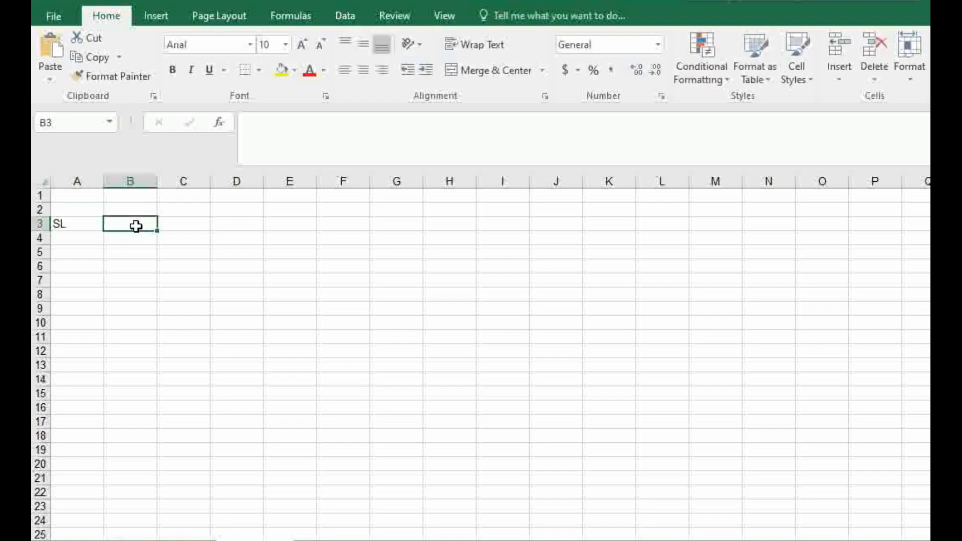
pyautogui.write('DESCR')
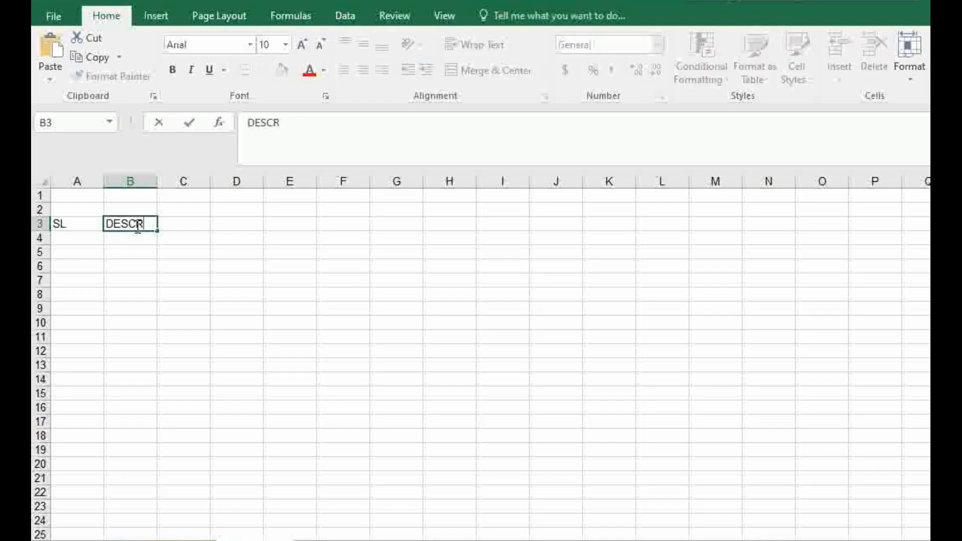
pyautogui.write('IPTON')
pyautogui.click(217, 236)
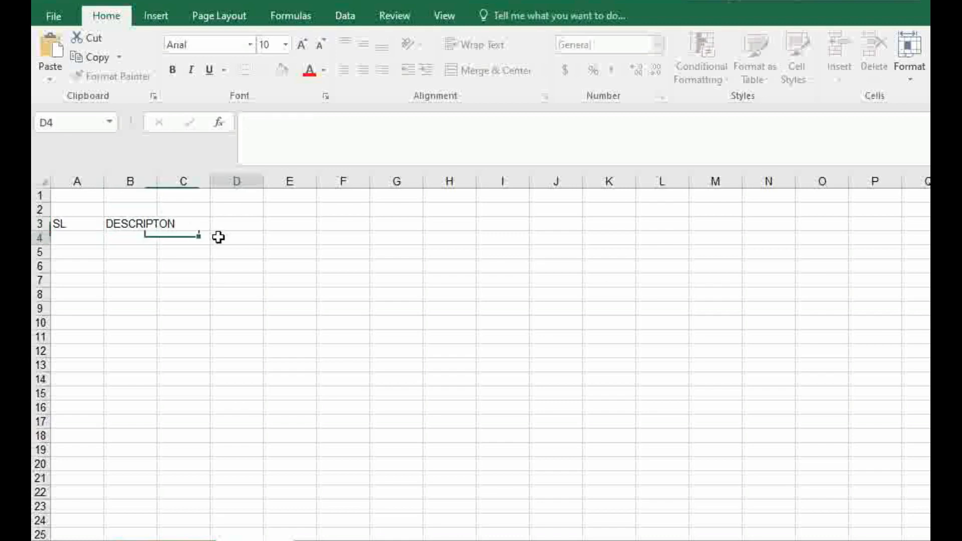
pyautogui.moveTo(157, 182); pyautogui.dragTo(258, 188)
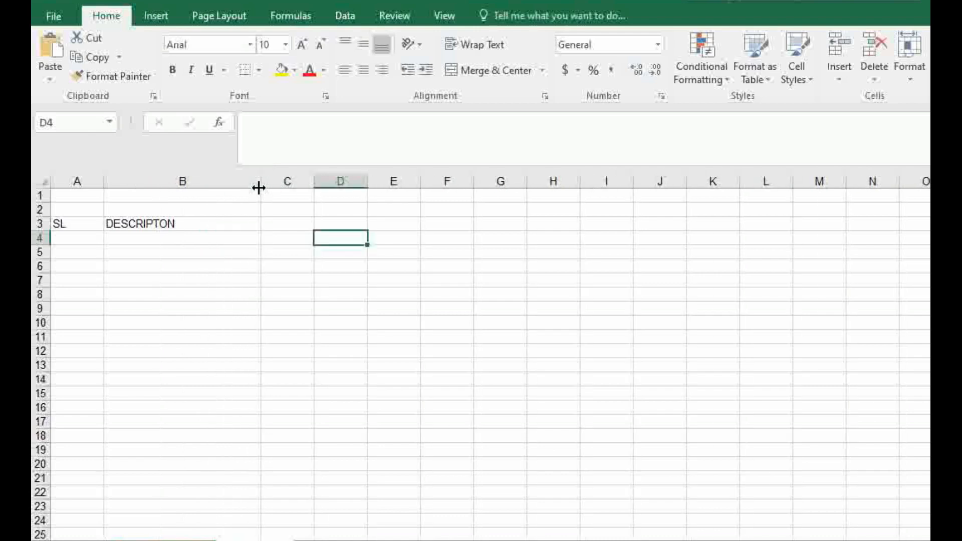
# Enter the dimension headers LENGTH in C3, WIDTH in D3 and HEIGTH in E3.
pyautogui.click(285, 226)
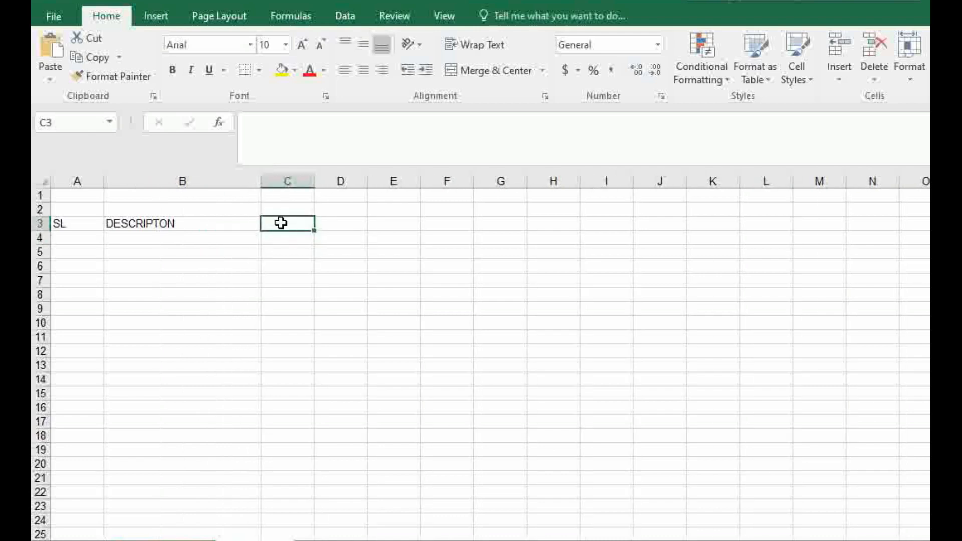
pyautogui.doubleClick(280, 224)
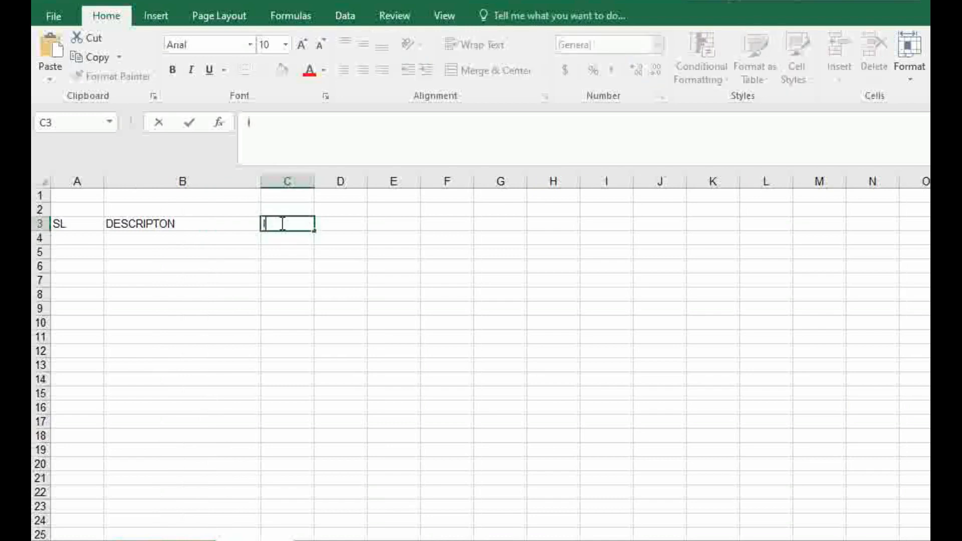
pyautogui.write('LENGTH')
pyautogui.click(340, 228)
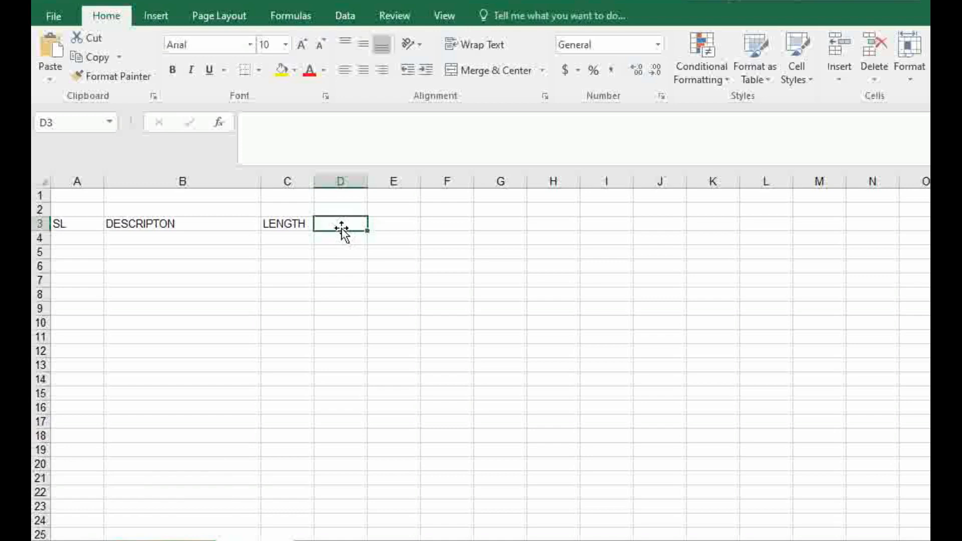
pyautogui.write('WI')
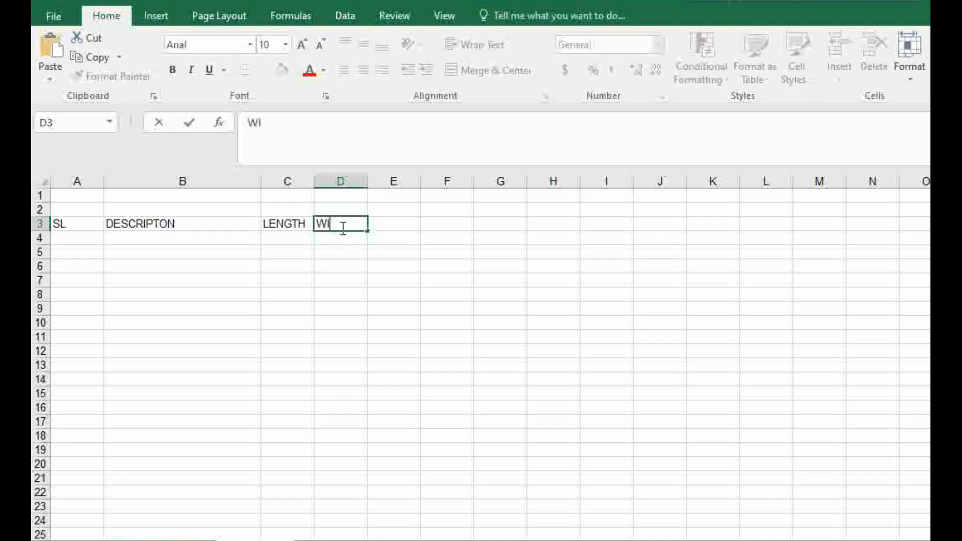
pyautogui.write('DTH')
pyautogui.click(391, 225)
pyautogui.write('H')
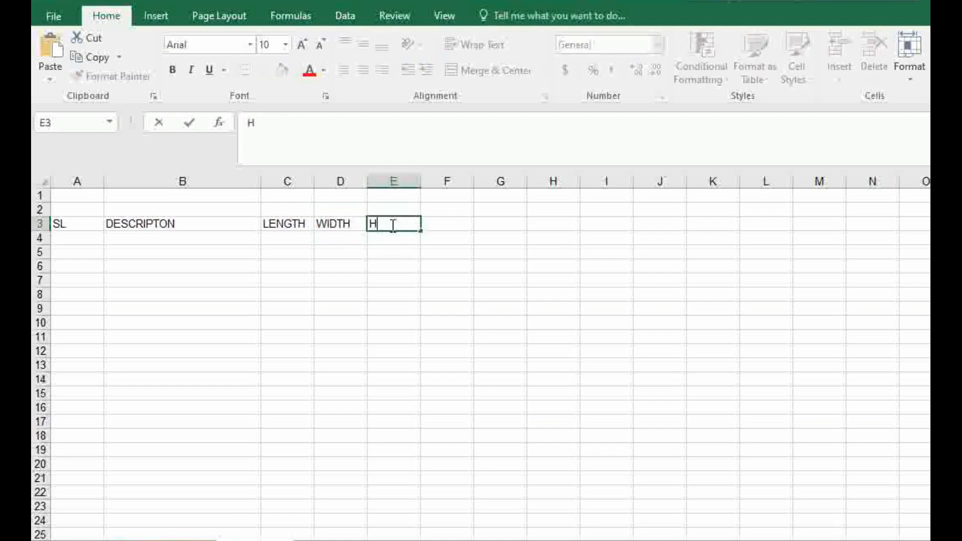
pyautogui.write('EIGTH')
pyautogui.click(445, 243)
pyautogui.click(445, 224)
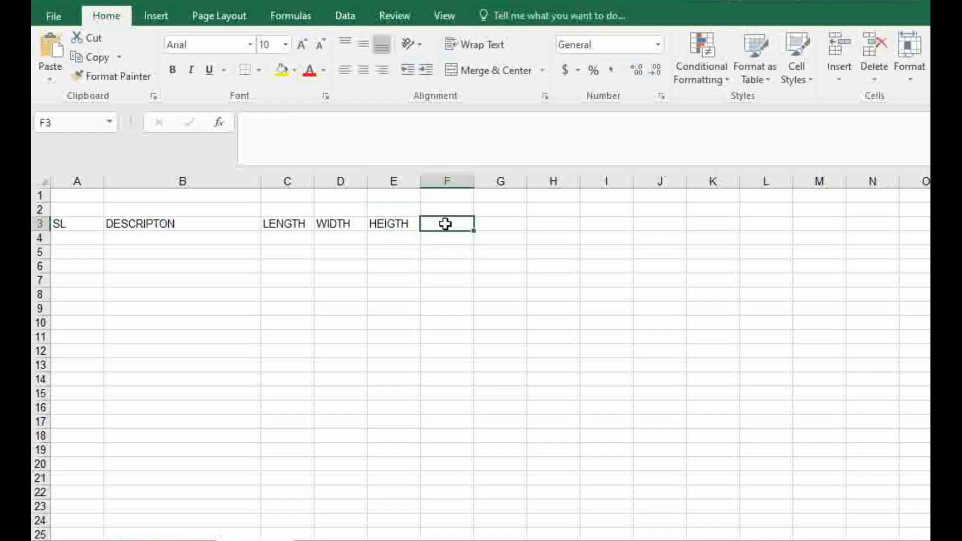
pyautogui.write('QU')
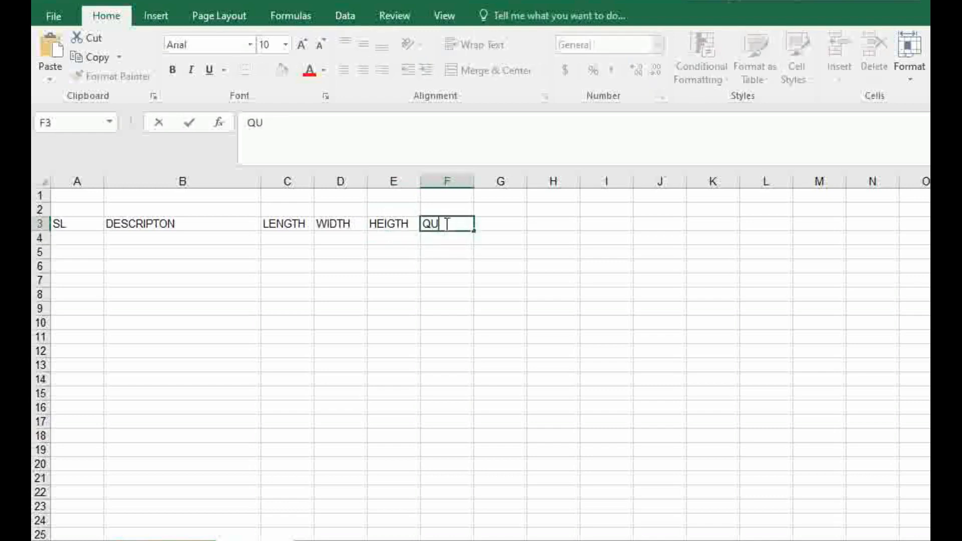
pyautogui.press('BackSpace')
pyautogui.press('BackSpace')
pyautogui.write('T')
pyautogui.press('BackSpace')
pyautogui.write('YO')
pyautogui.press('BackSpace')
pyautogui.press('BackSpace')
# Enter the header TOTAL QTY in F3 and widen column F to fit it.
pyautogui.write('TOTAL Q')
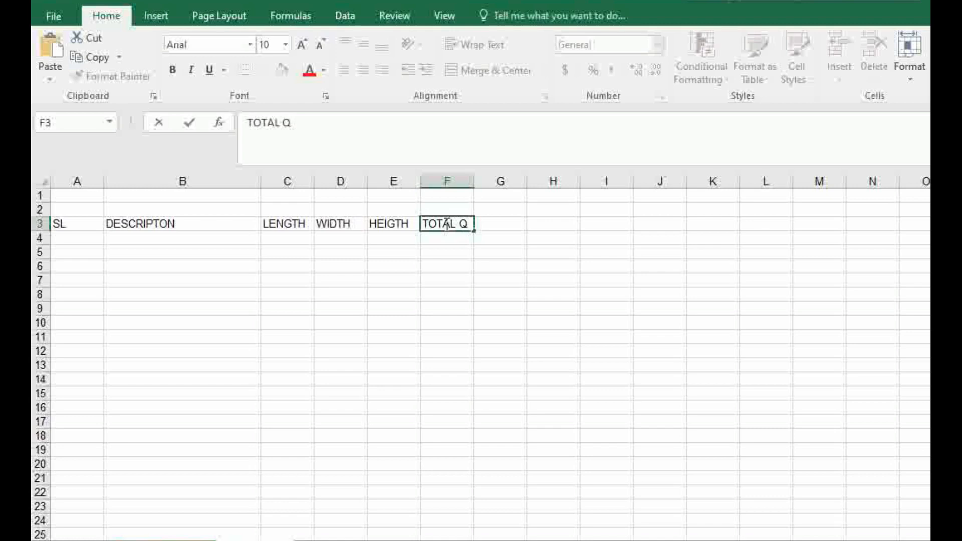
pyautogui.write('TY')
pyautogui.click(546, 279)
pyautogui.moveTo(473, 181); pyautogui.dragTo(493, 182)
pyautogui.click(527, 239)
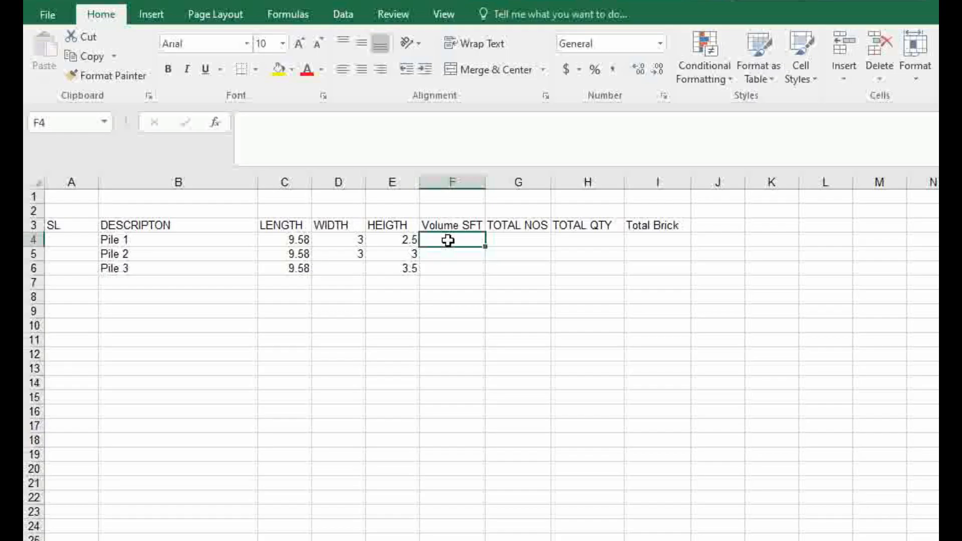
# Calculate Pile 1's Volume SFT in F4 with the formula =(2*C4+2*D4)*E4.
pyautogui.write('=')
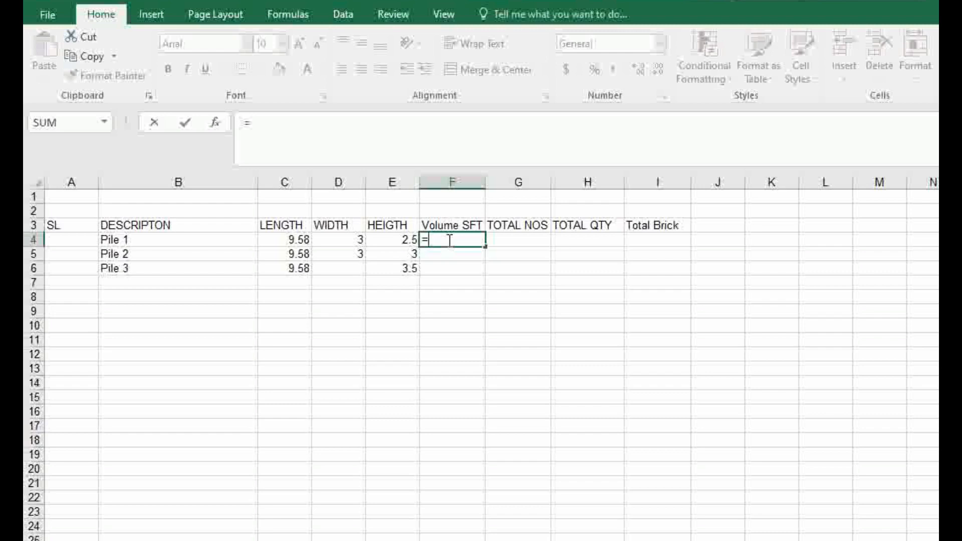
pyautogui.write('(')
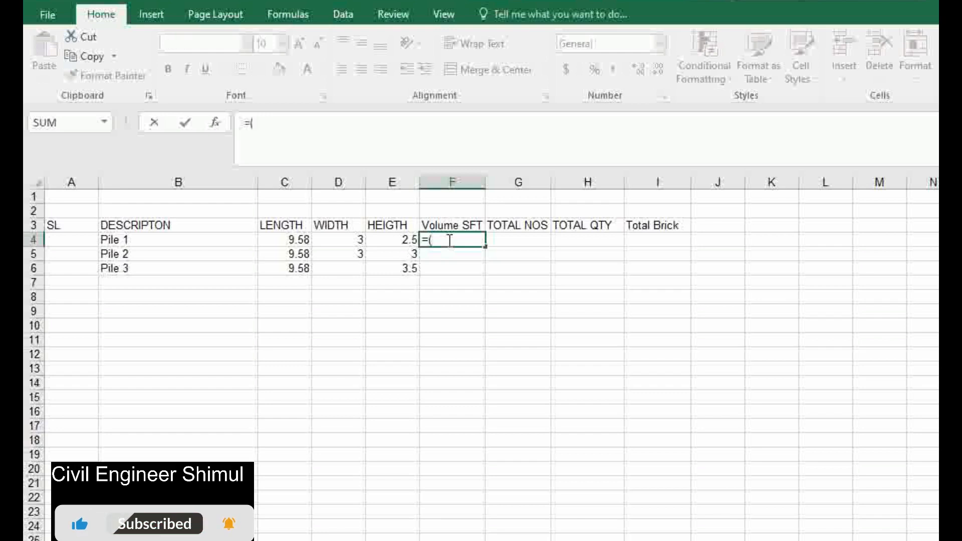
pyautogui.write('2')
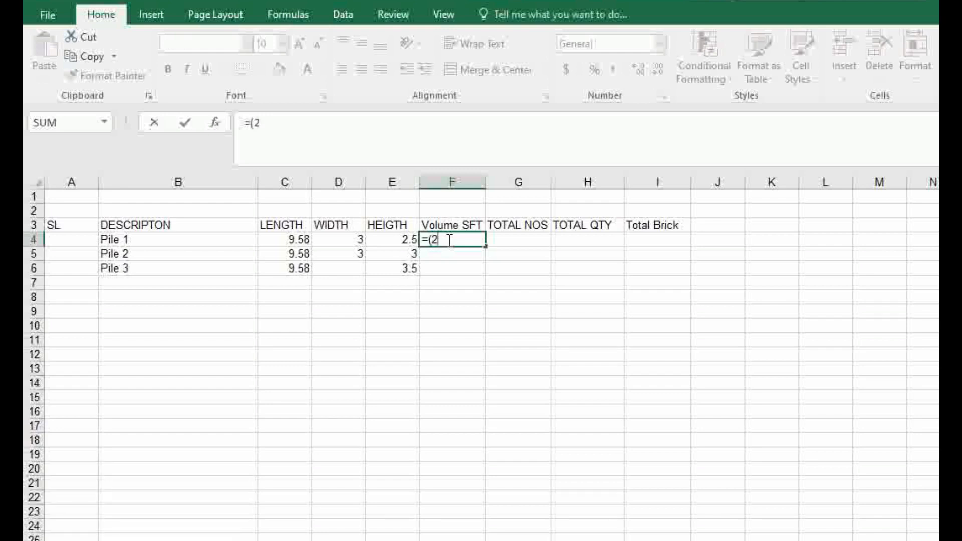
pyautogui.write('*')
pyautogui.click(290, 244)
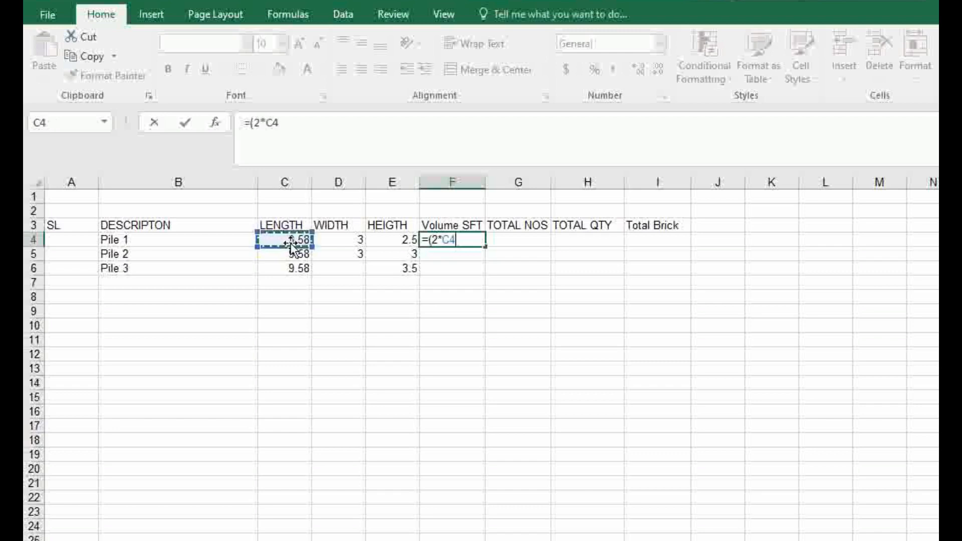
pyautogui.write('+')
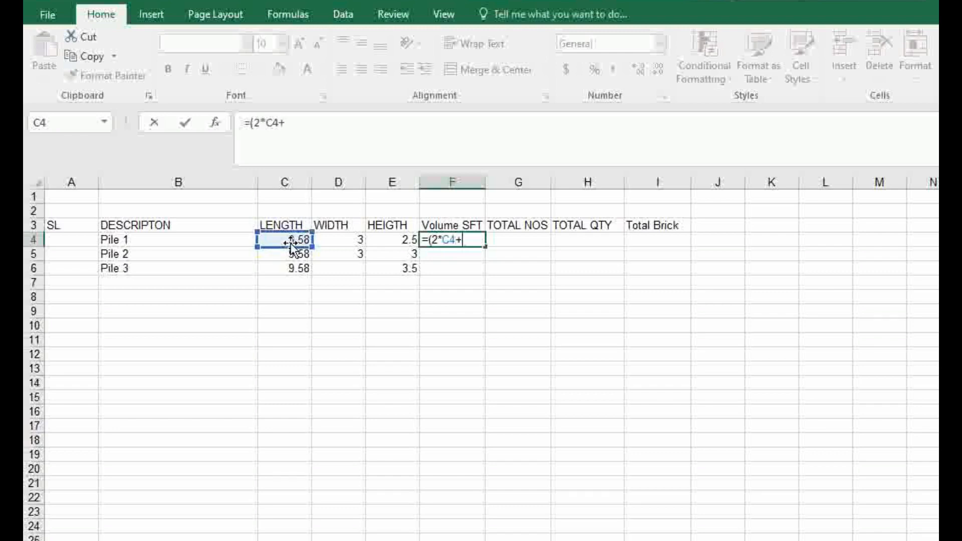
pyautogui.click(337, 243)
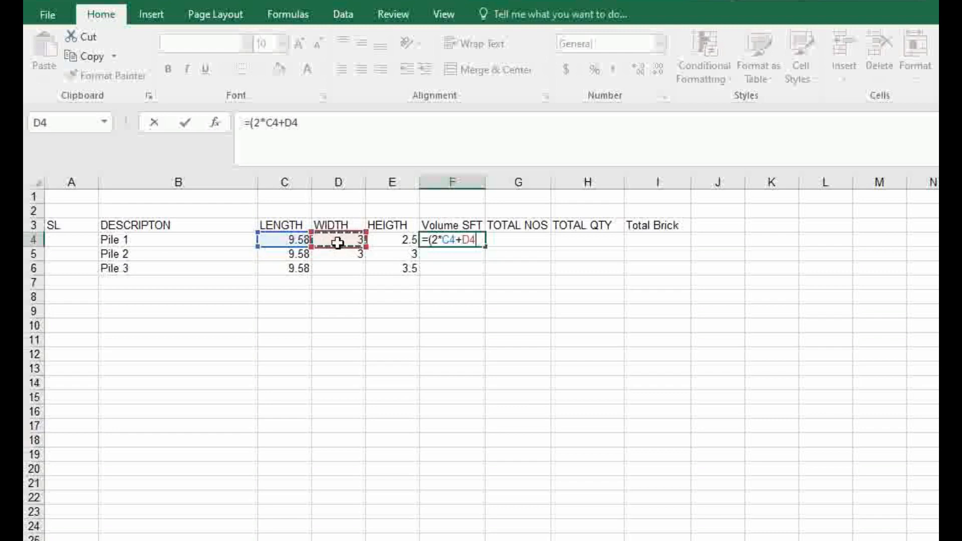
pyautogui.press('BackSpace')
pyautogui.press('BackSpace')
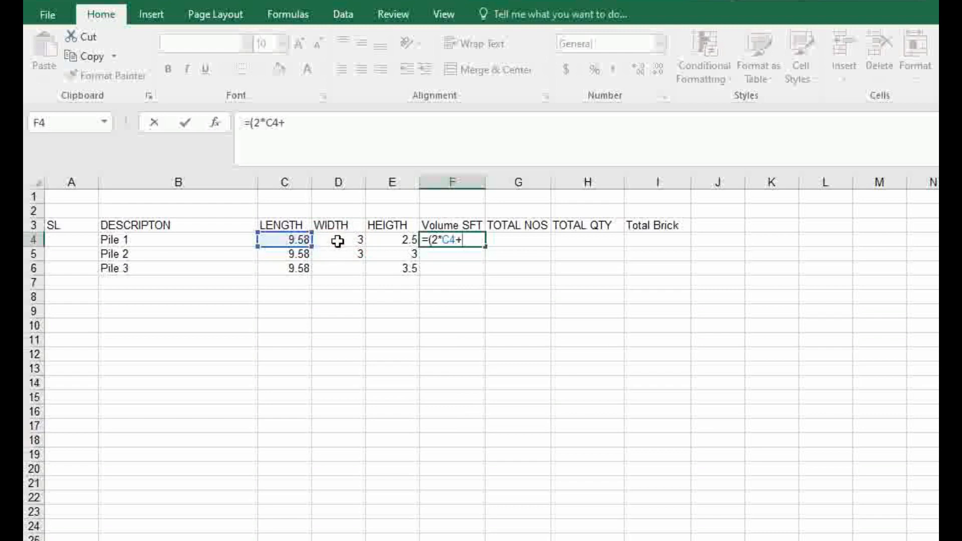
pyautogui.write('2*')
pyautogui.click(340, 240)
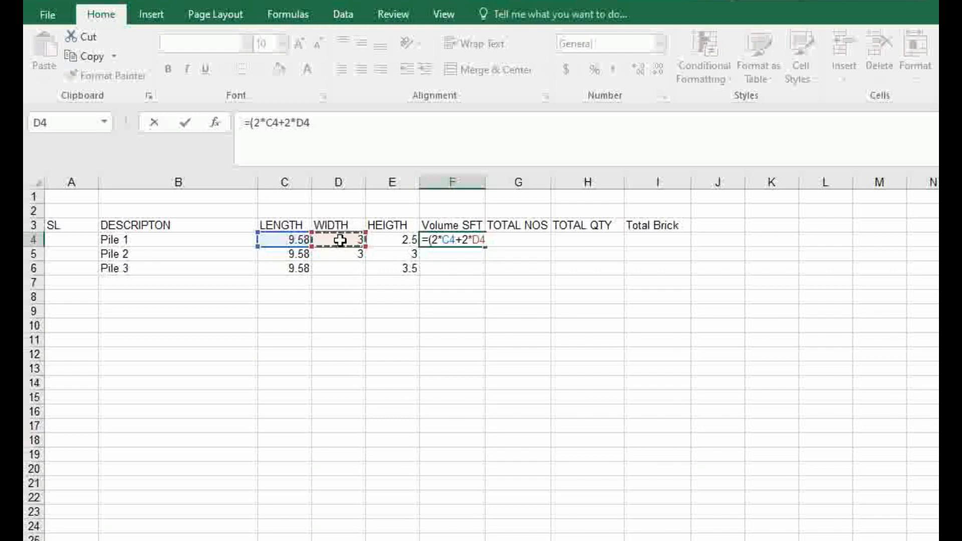
pyautogui.write(')')
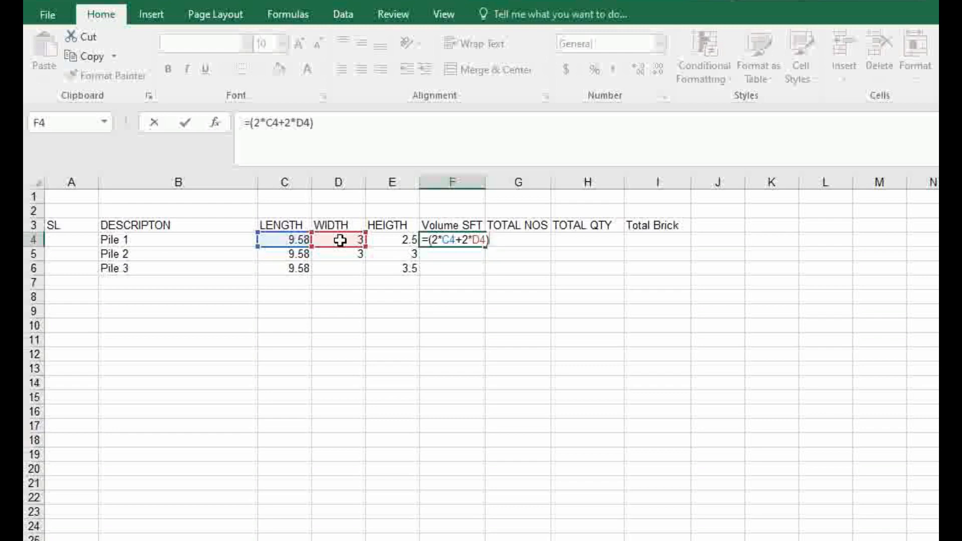
pyautogui.write('*')
pyautogui.click(398, 245)
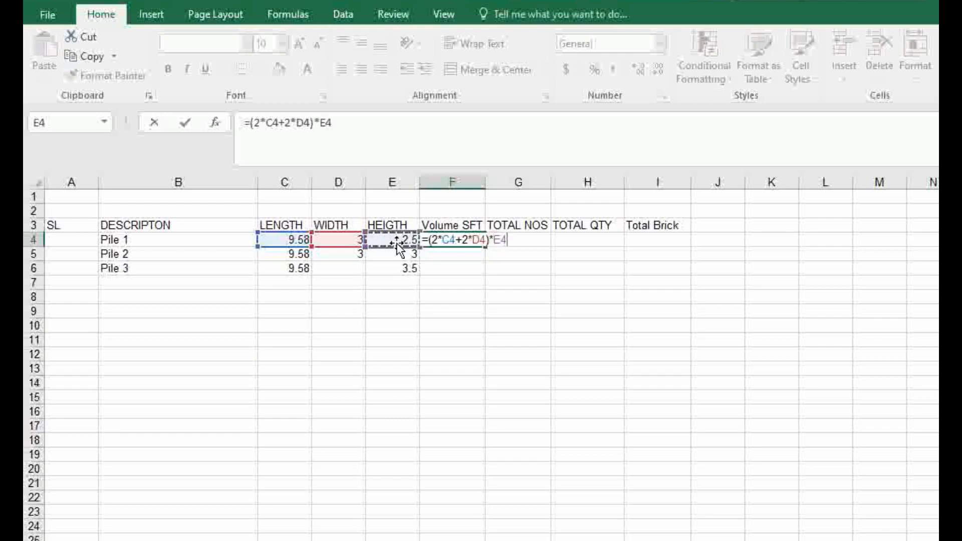
pyautogui.press('Return')
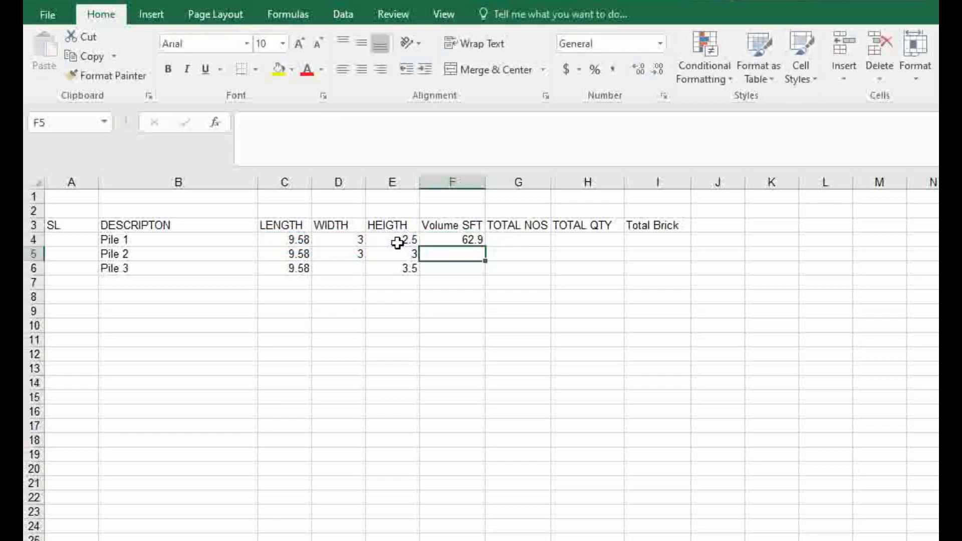
# Examine the Volume SFT formula in F4 and leave it without editing.
pyautogui.click(510, 239)
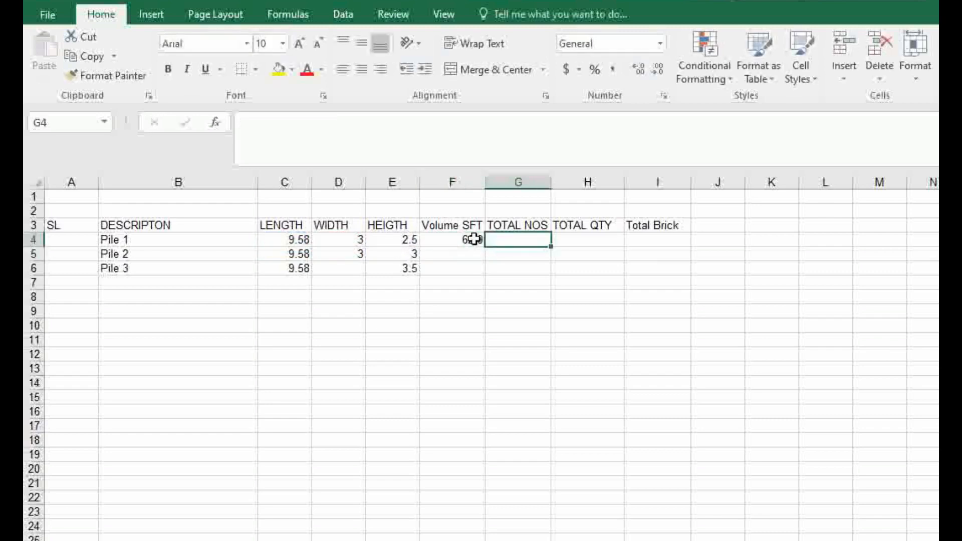
pyautogui.click(471, 239)
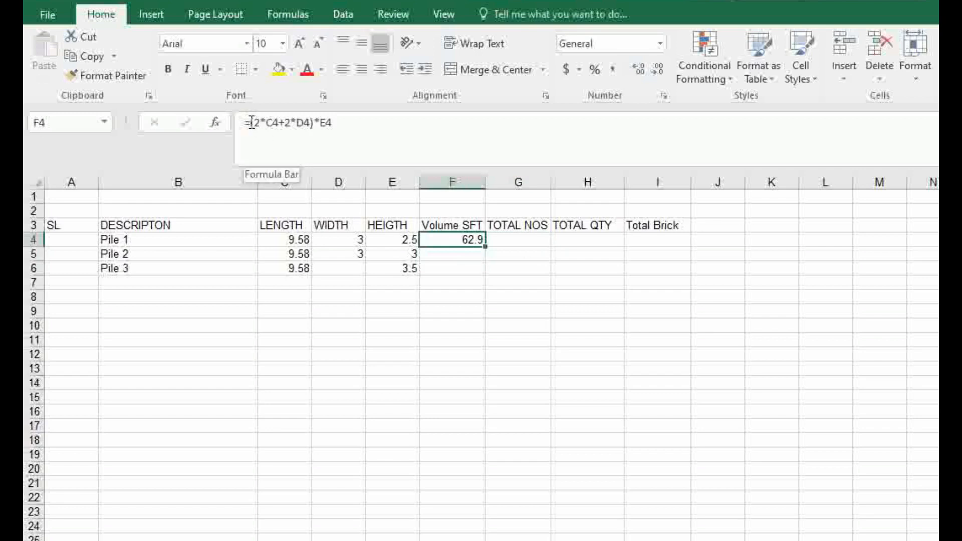
pyautogui.moveTo(254, 123); pyautogui.dragTo(396, 122)
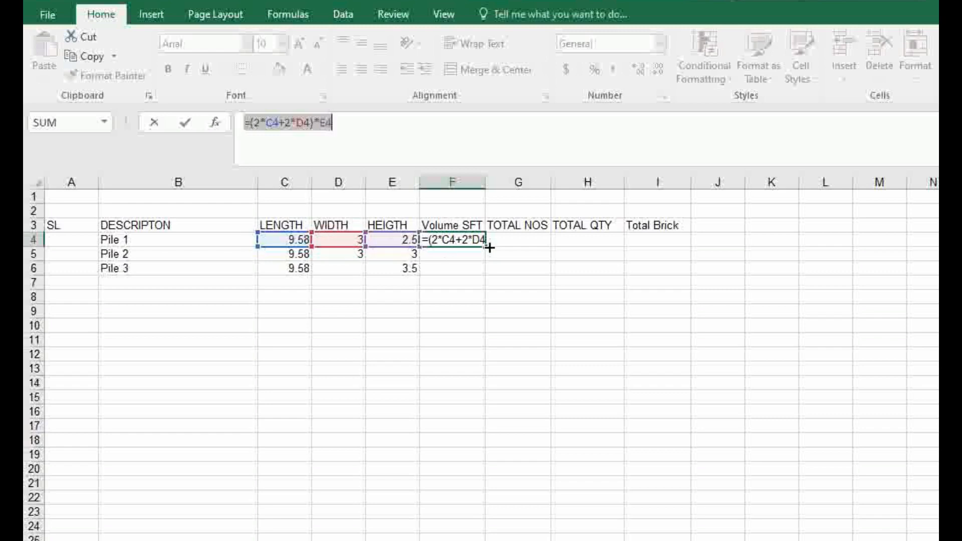
pyautogui.click(436, 254)
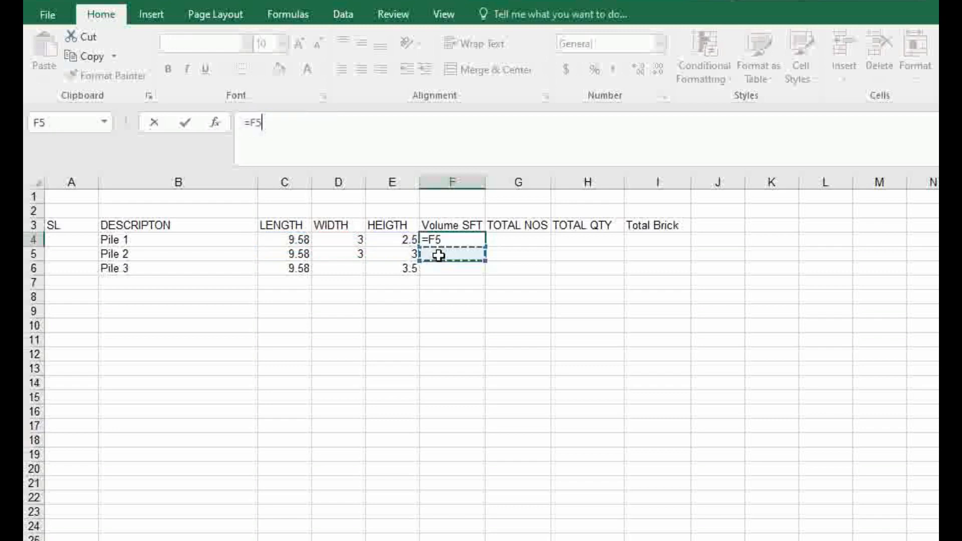
pyautogui.press('Escape')
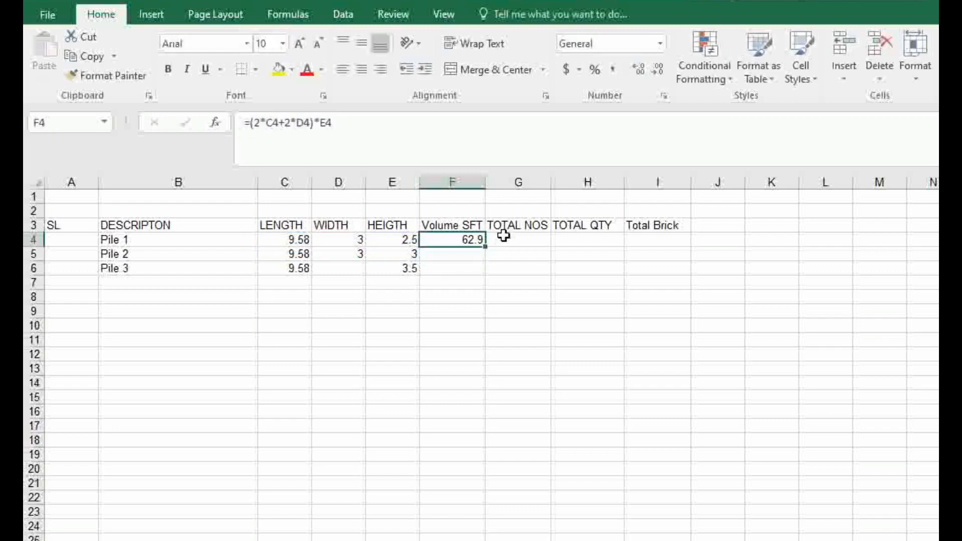
# Enter 7 as Pile 1's TOTAL NOS in G4.
pyautogui.click(499, 239)
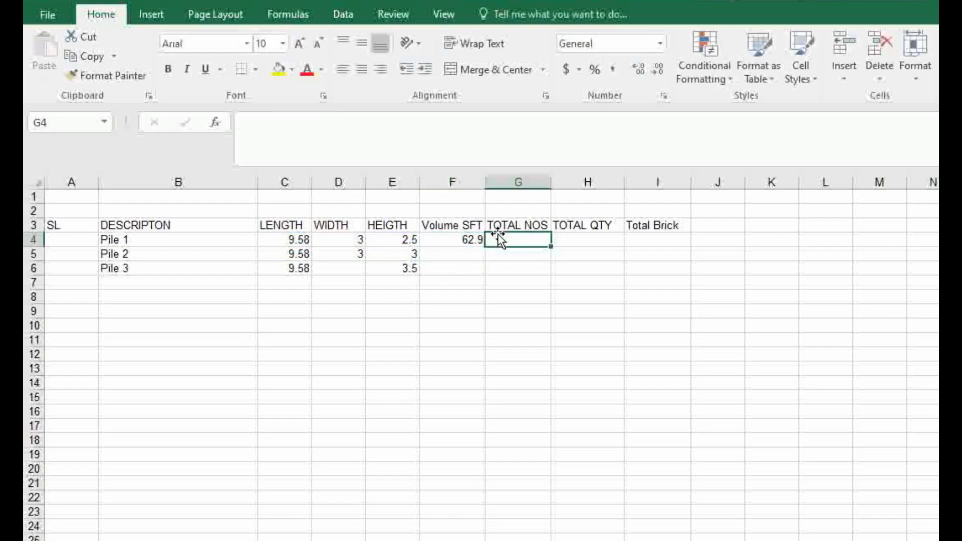
pyautogui.write('7')
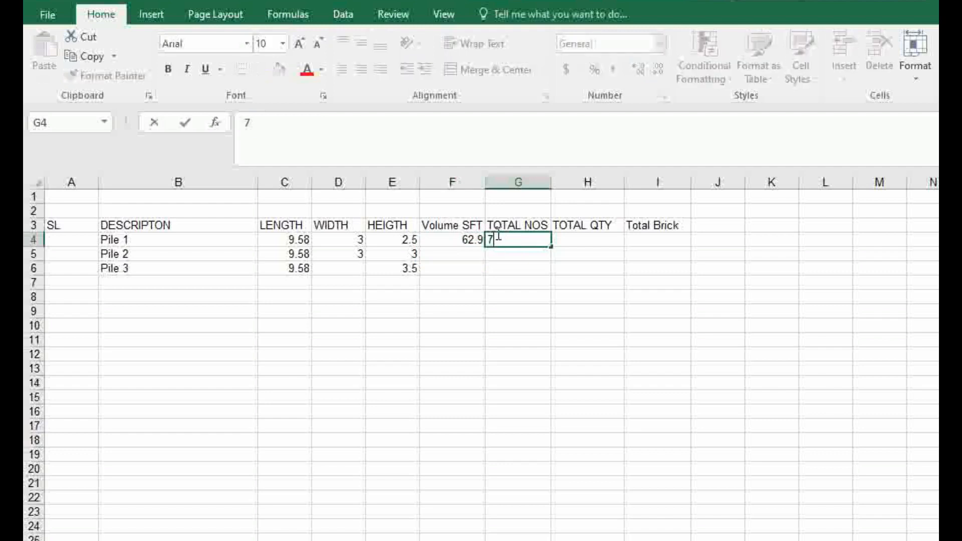
# Calculate Pile 1's TOTAL QTY in H4 with the formula =F4*G4.
pyautogui.click(578, 239)
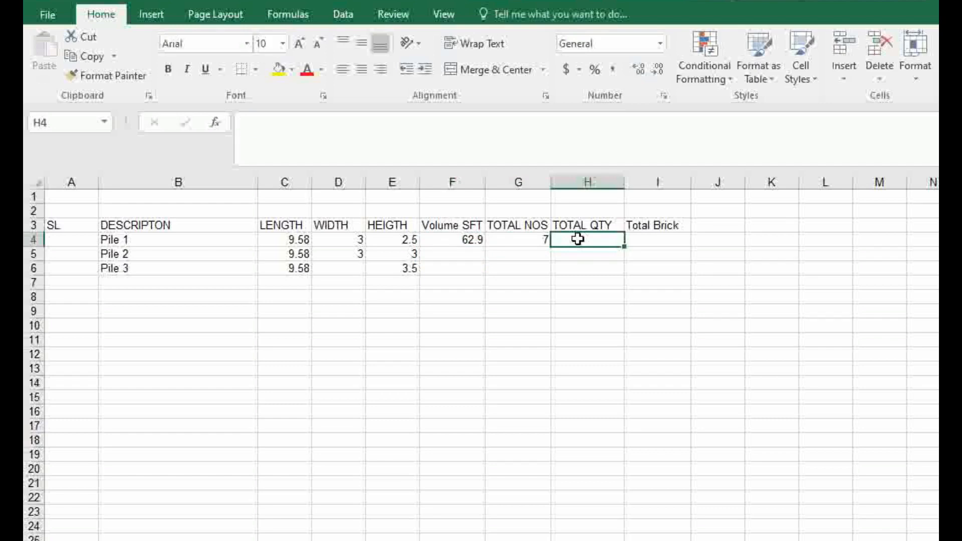
pyautogui.write('=')
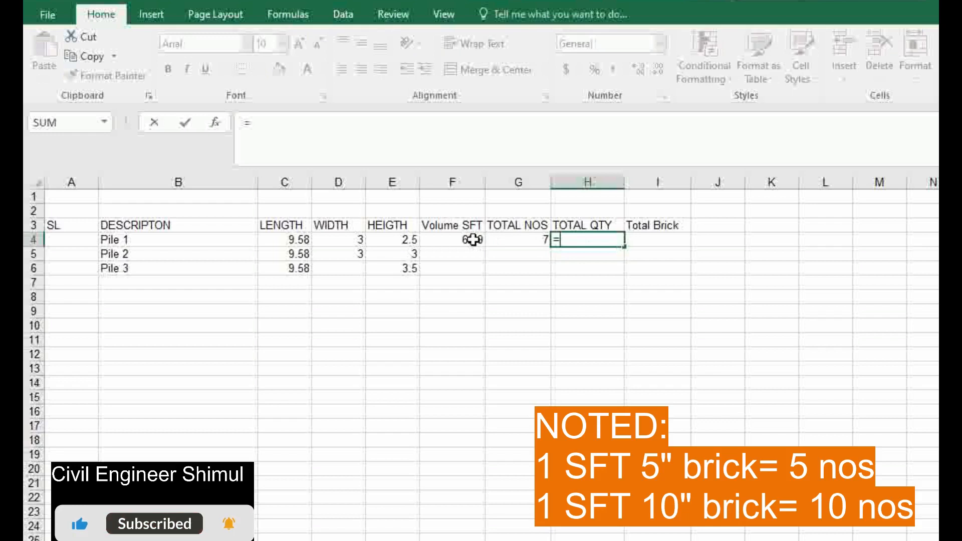
pyautogui.click(474, 240)
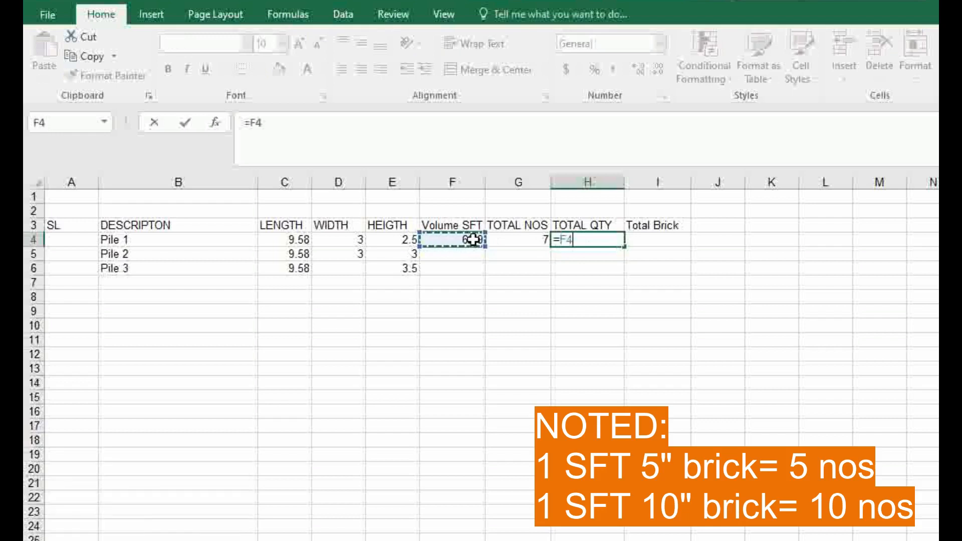
pyautogui.write('*')
pyautogui.click(517, 241)
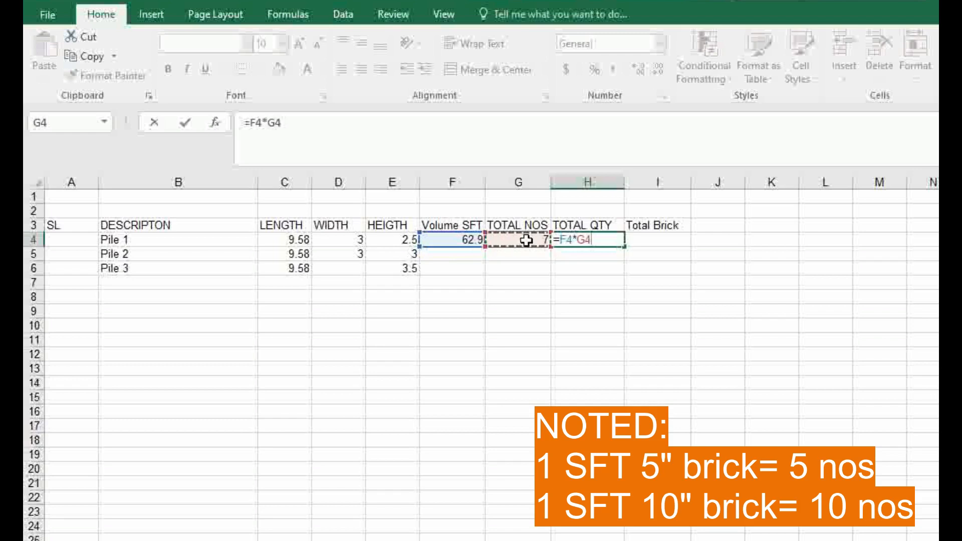
pyautogui.press('Return')
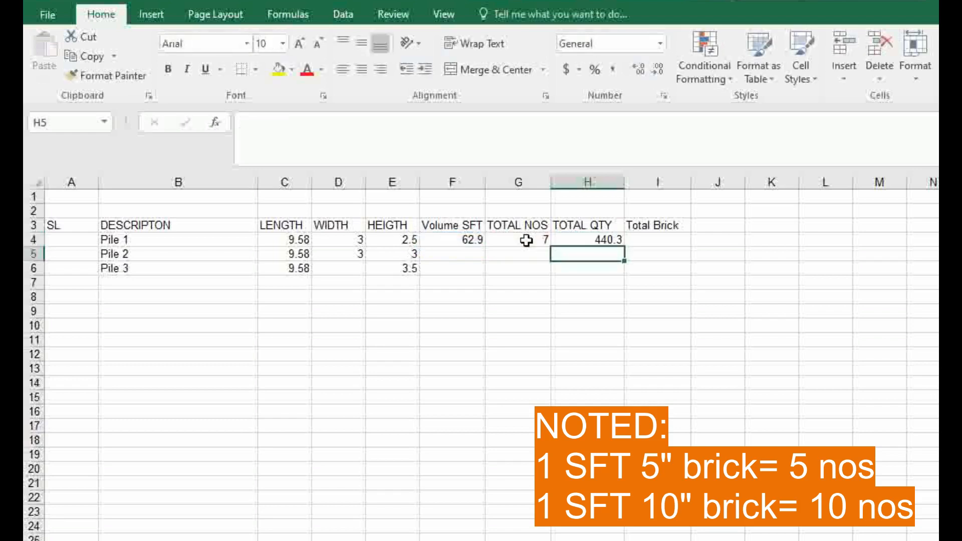
# Calculate Pile 1's Total Brick in I4 with the formula =H4*5.
pyautogui.click(637, 238)
pyautogui.write('=')
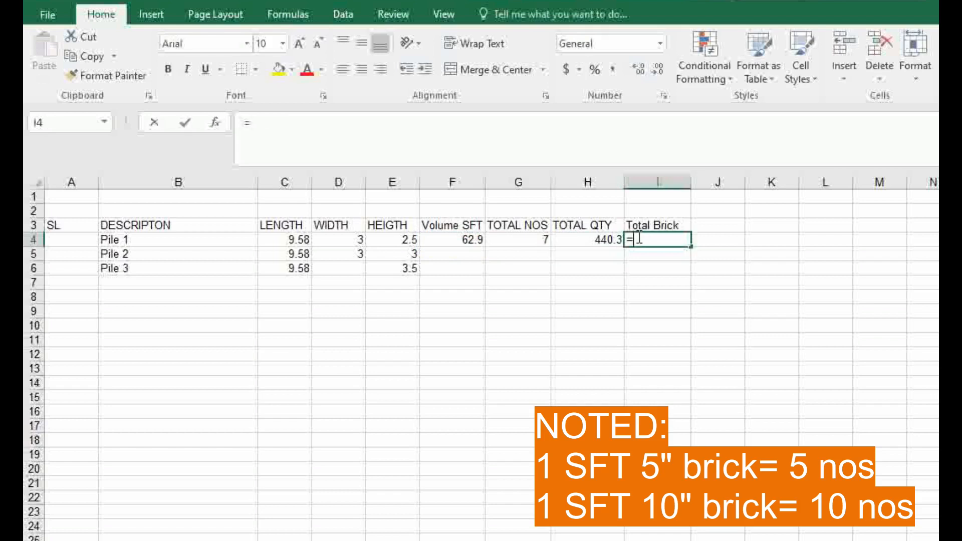
pyautogui.click(592, 240)
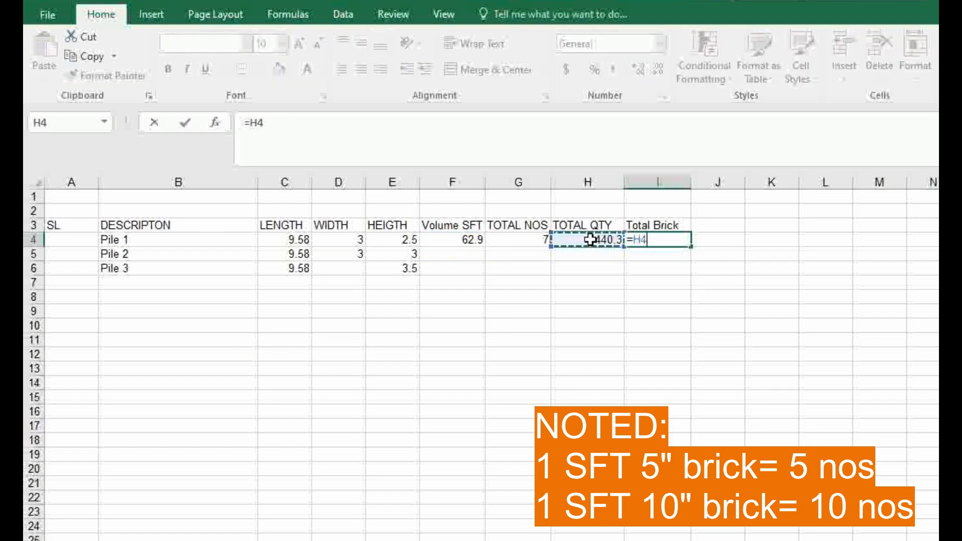
pyautogui.write('*5')
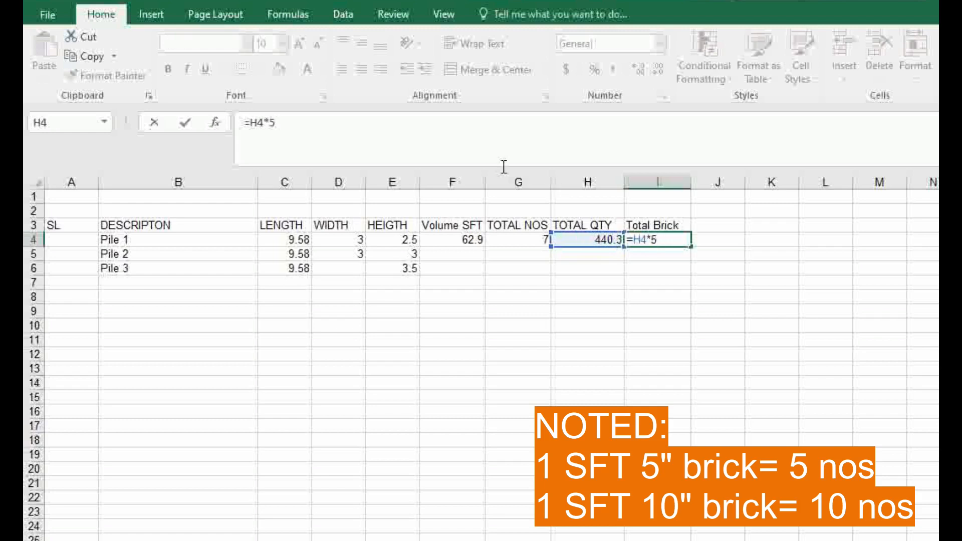
pyautogui.moveTo(301, 122); pyautogui.dragTo(241, 119)
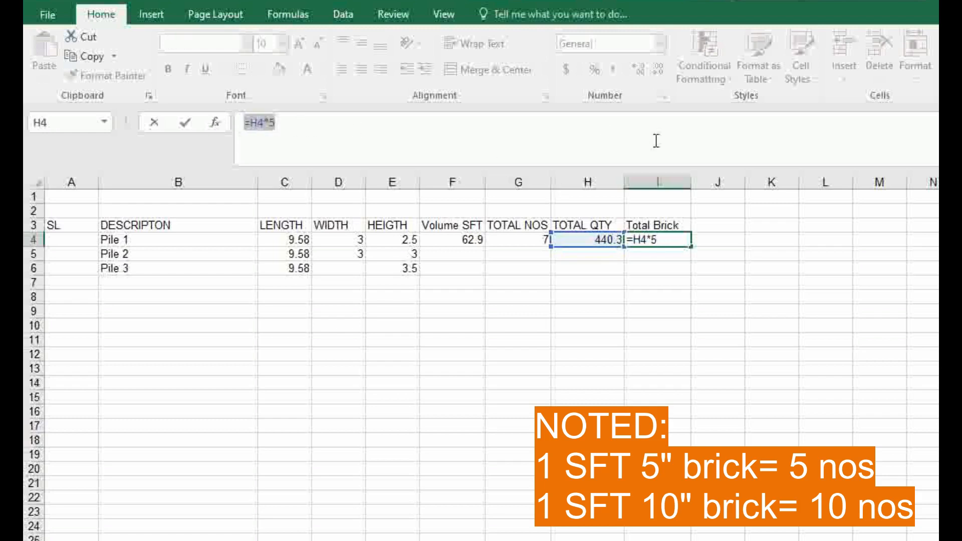
pyautogui.press('Return')
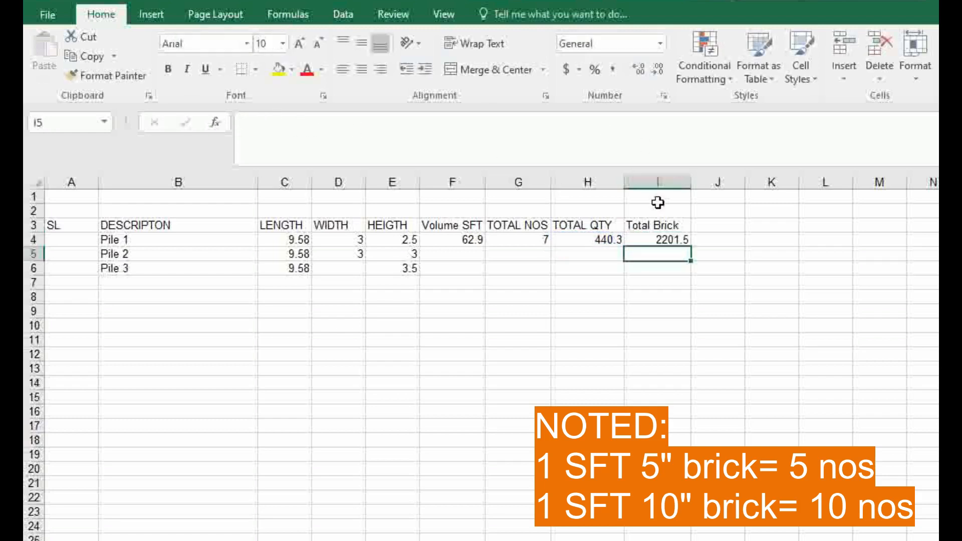
# Change Pile 1's WIDTH in D4 to 2.58.
pyautogui.click(453, 260)
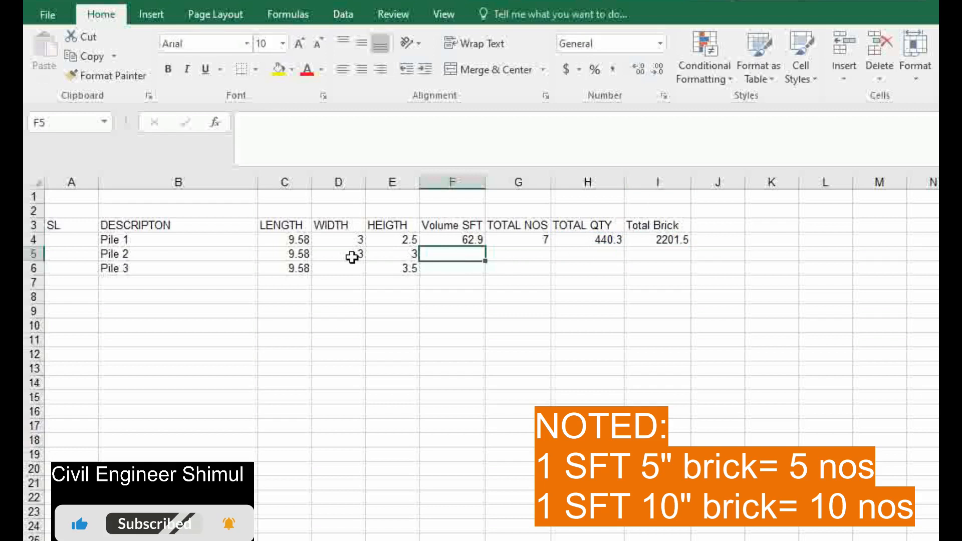
pyautogui.click(350, 241)
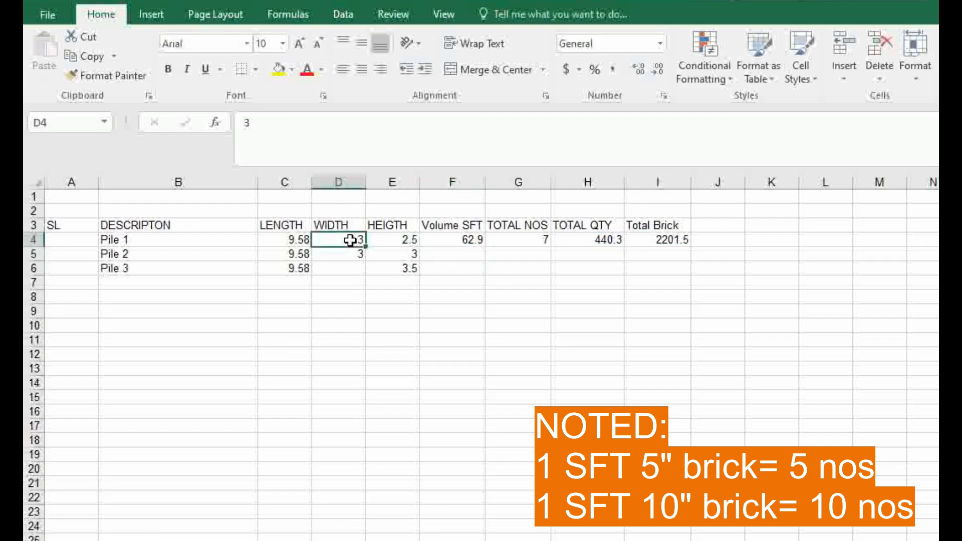
pyautogui.write('2.58')
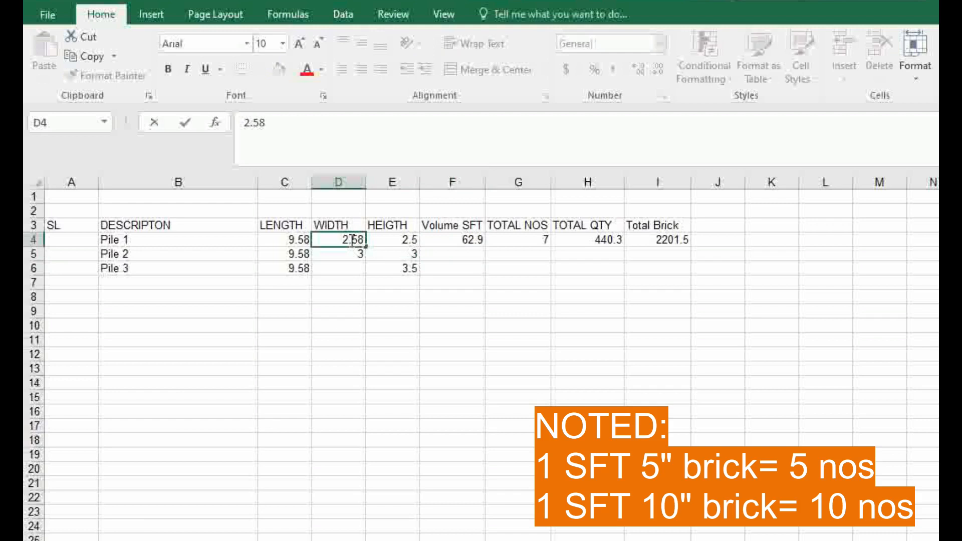
pyautogui.press('Return')
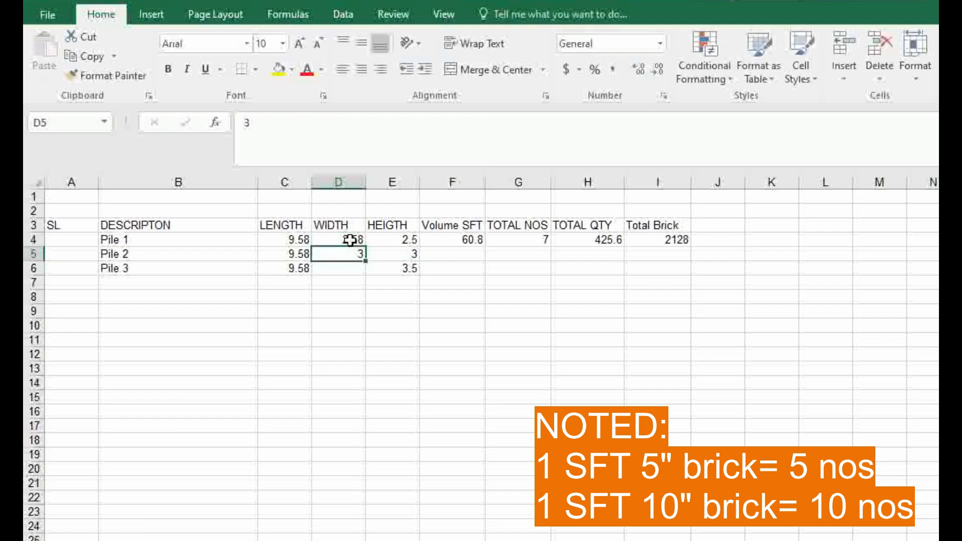
pyautogui.click(675, 263)
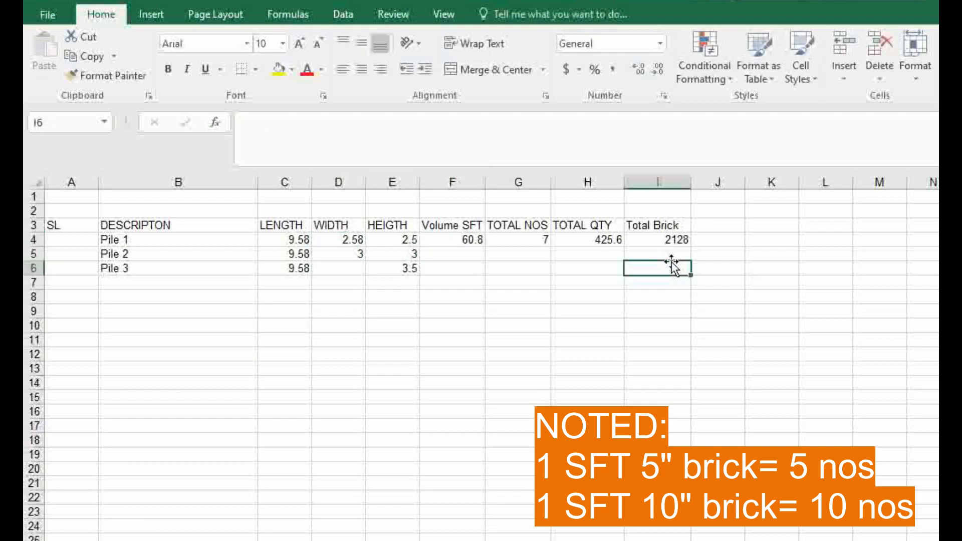
# Fill the Volume SFT formula from F4 down through F6 for Pile 2 and Pile 3.
pyautogui.click(456, 259)
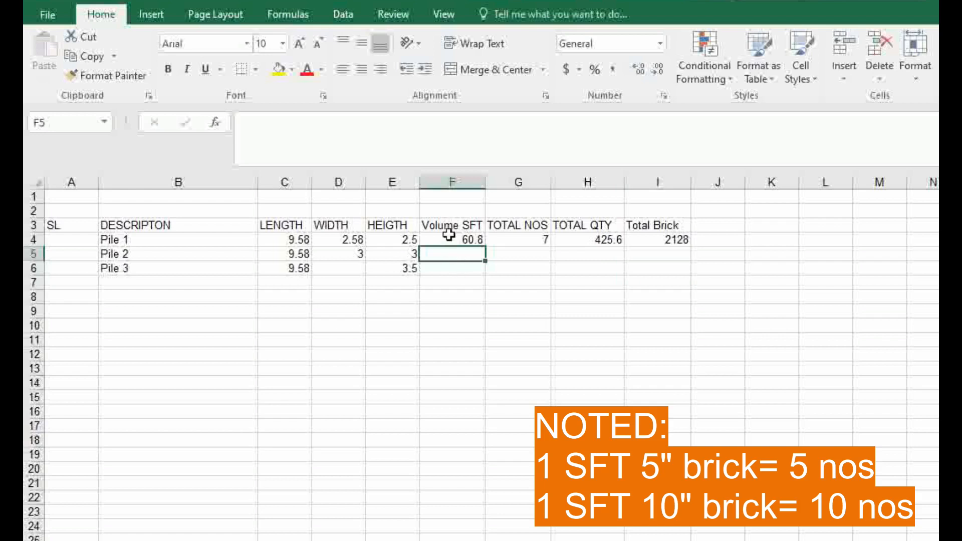
pyautogui.click(446, 240)
pyautogui.moveTo(484, 248); pyautogui.dragTo(484, 276)
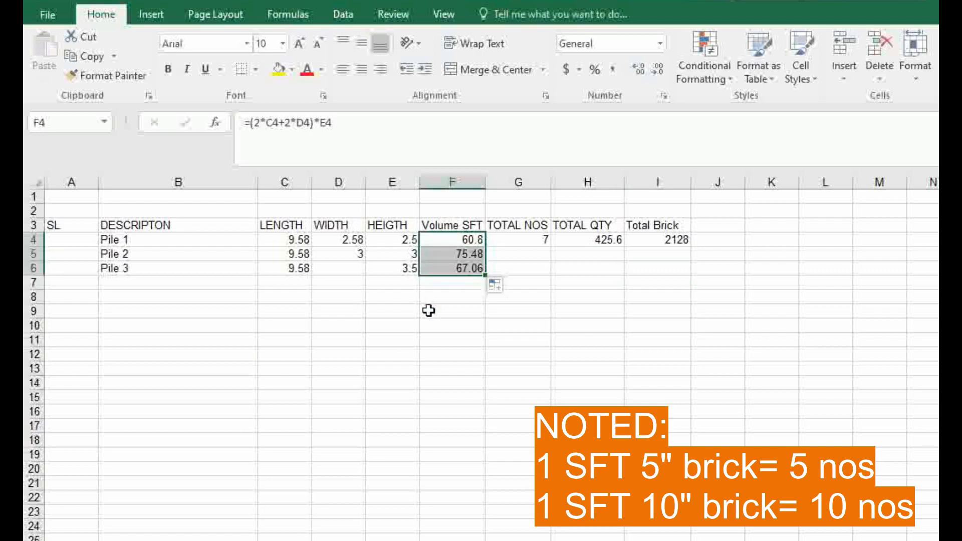
# Enter 3 as Pile 3's missing WIDTH in D6.
pyautogui.click(334, 268)
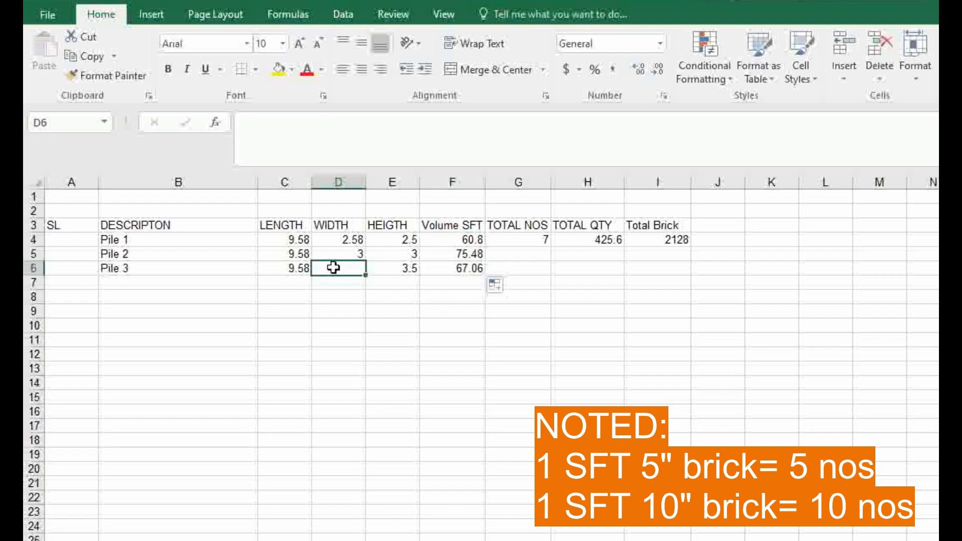
pyautogui.write('3')
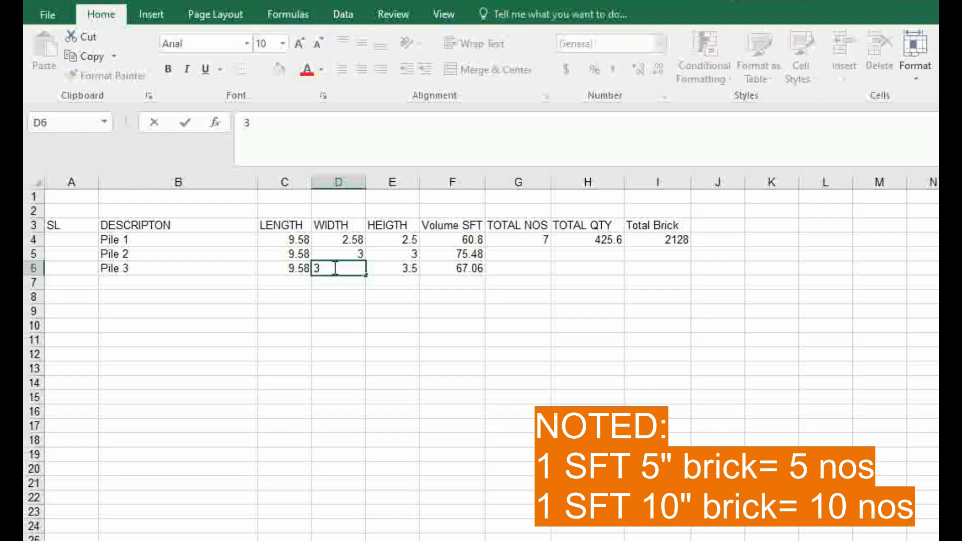
pyautogui.click(431, 298)
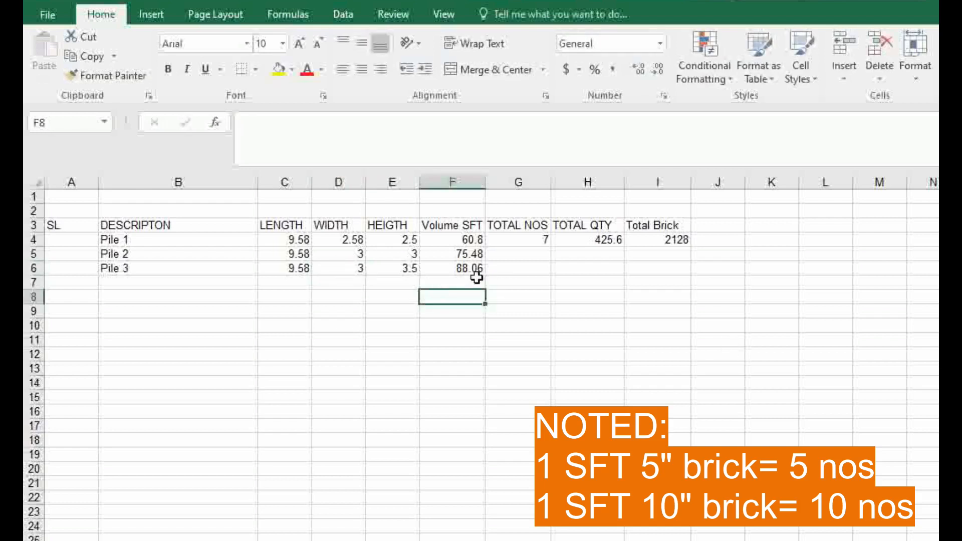
# Enter 5 as Pile 2's TOTAL NOS in G5 and fill the TOTAL QTY formula from H4 down to H5.
pyautogui.click(535, 256)
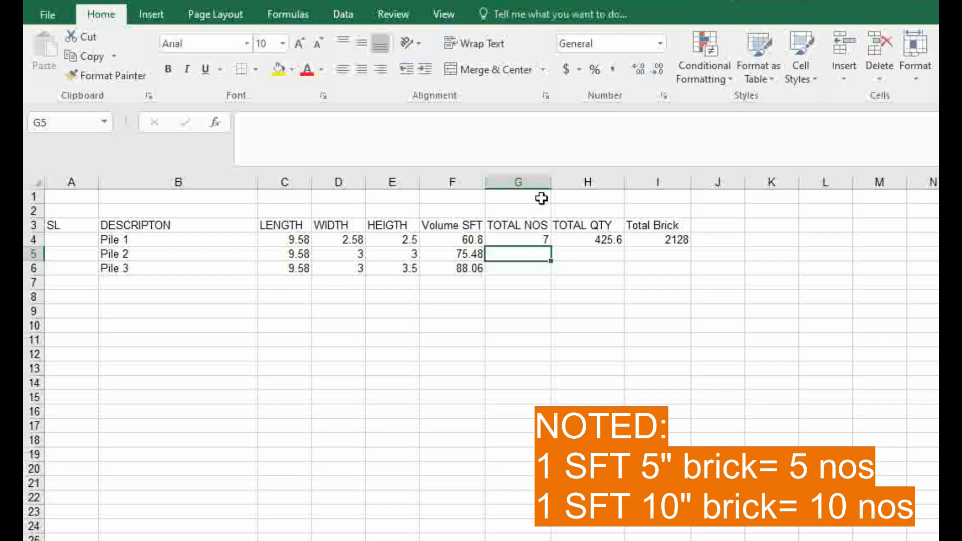
pyautogui.write('5')
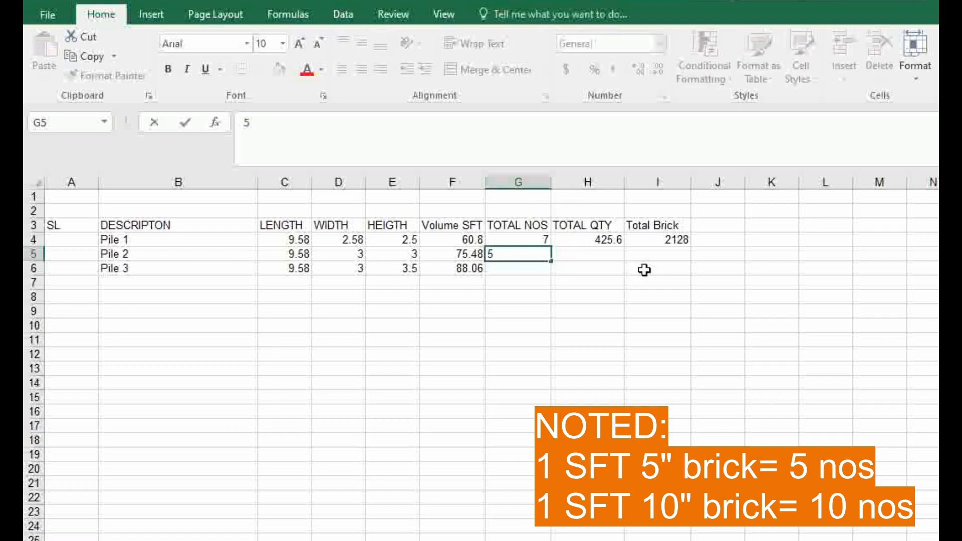
pyautogui.click(592, 255)
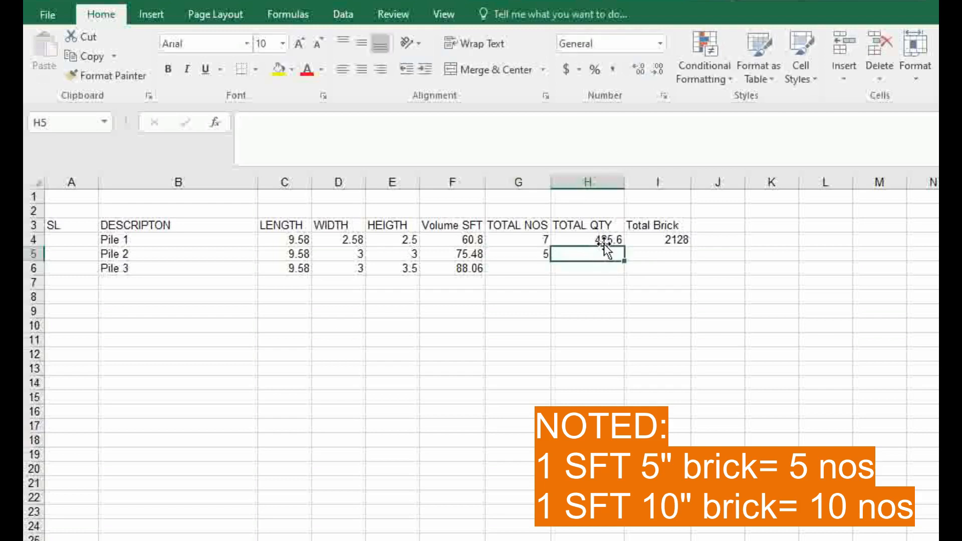
pyautogui.click(603, 242)
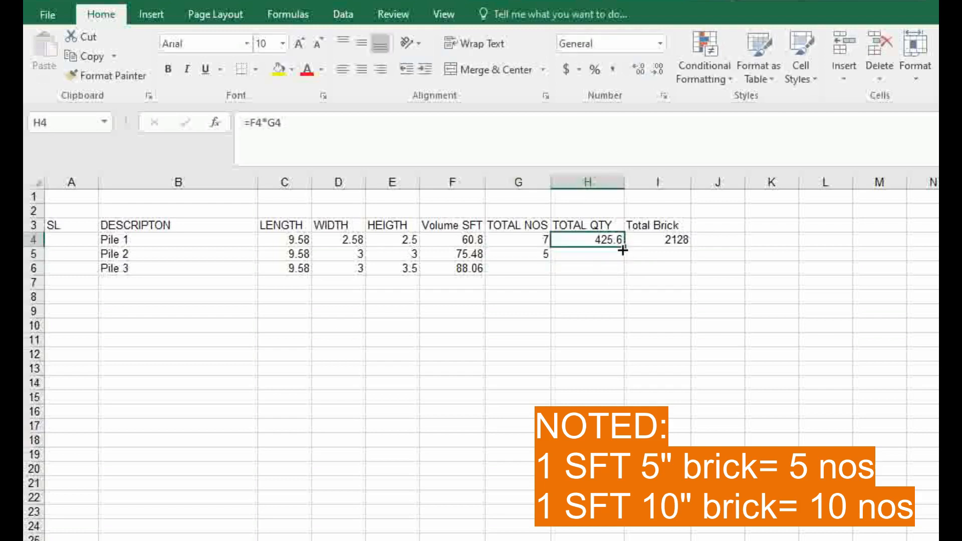
pyautogui.moveTo(622, 249); pyautogui.dragTo(623, 261)
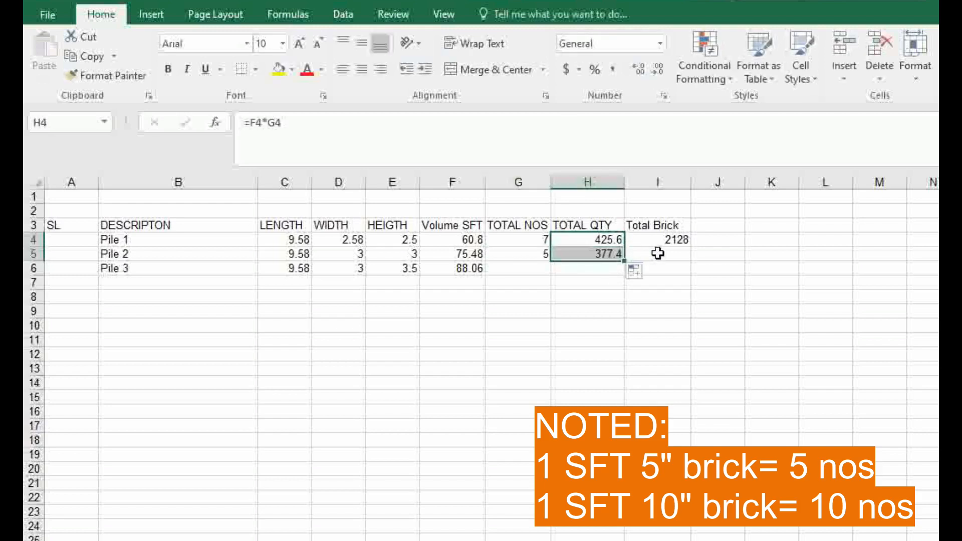
# Fill the Total Brick formula from I4 down to I5 for Pile 2.
pyautogui.click(657, 252)
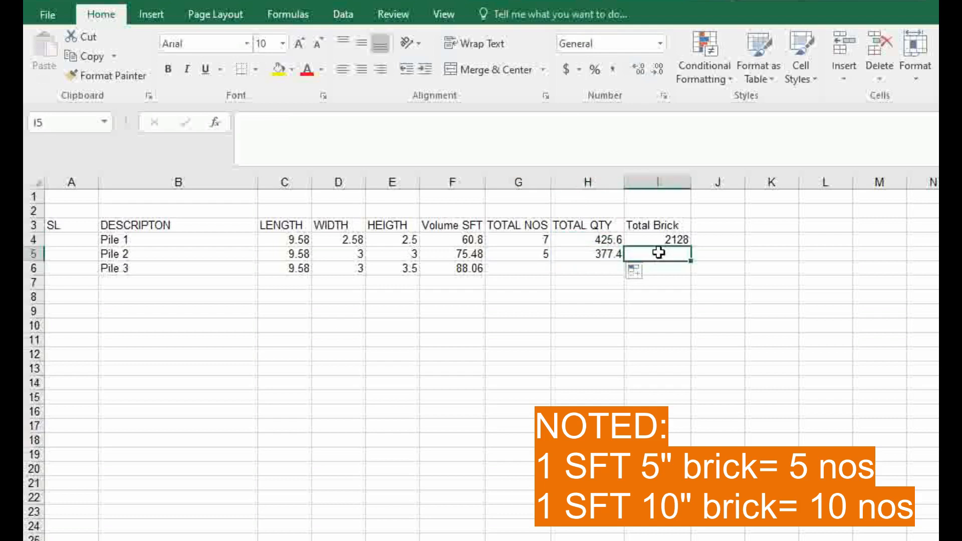
pyautogui.click(671, 239)
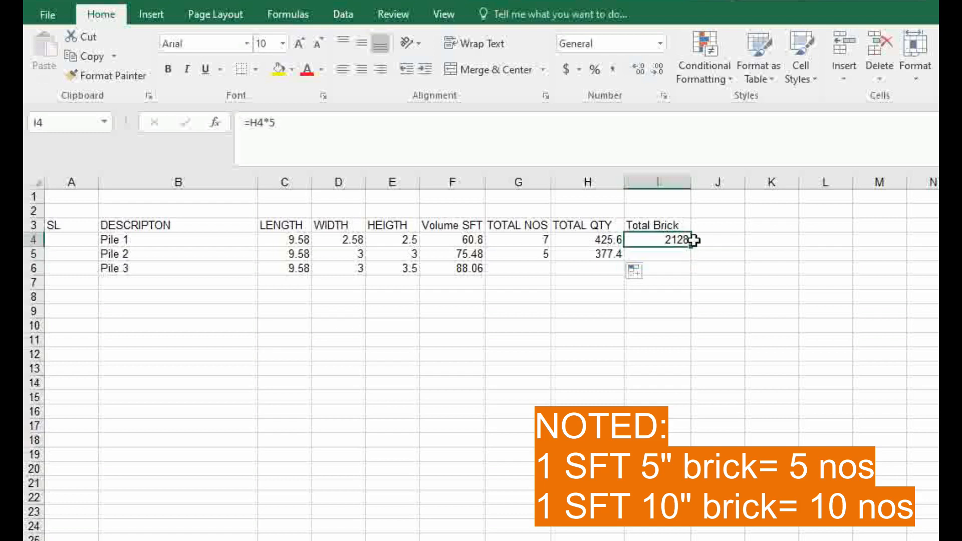
pyautogui.moveTo(688, 254); pyautogui.dragTo(690, 261)
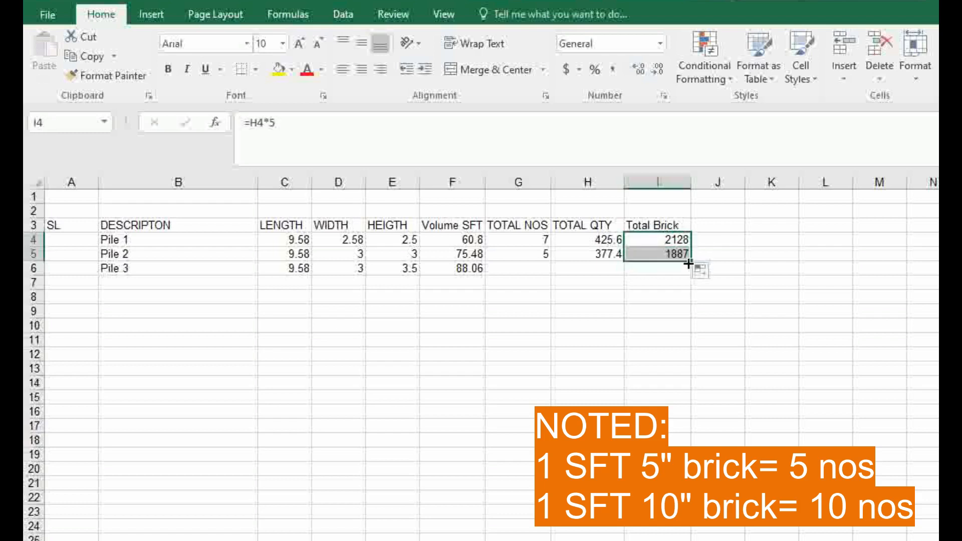
pyautogui.click(676, 271)
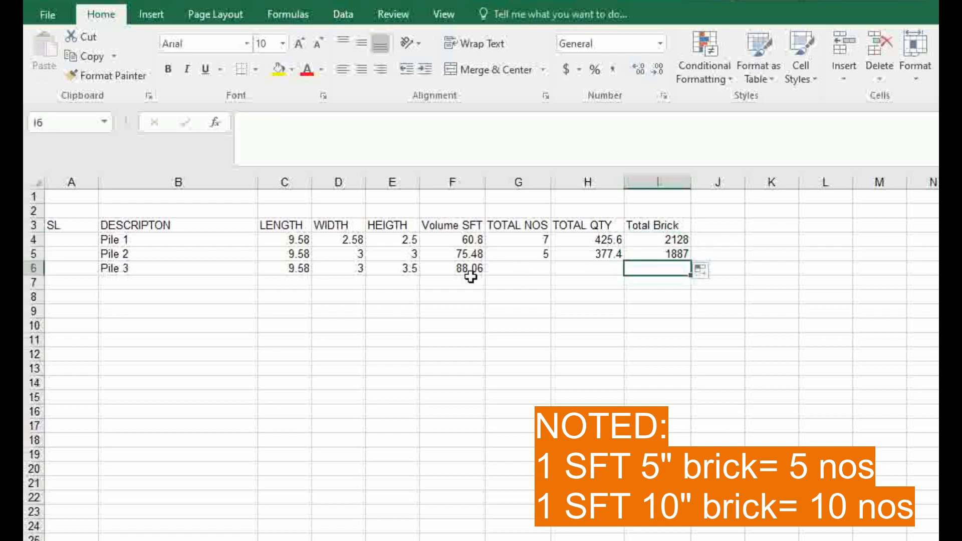
# Enter 4 as Pile 3's TOTAL NOS in G6 and fill the TOTAL QTY formula from H5 down to H6.
pyautogui.click(515, 269)
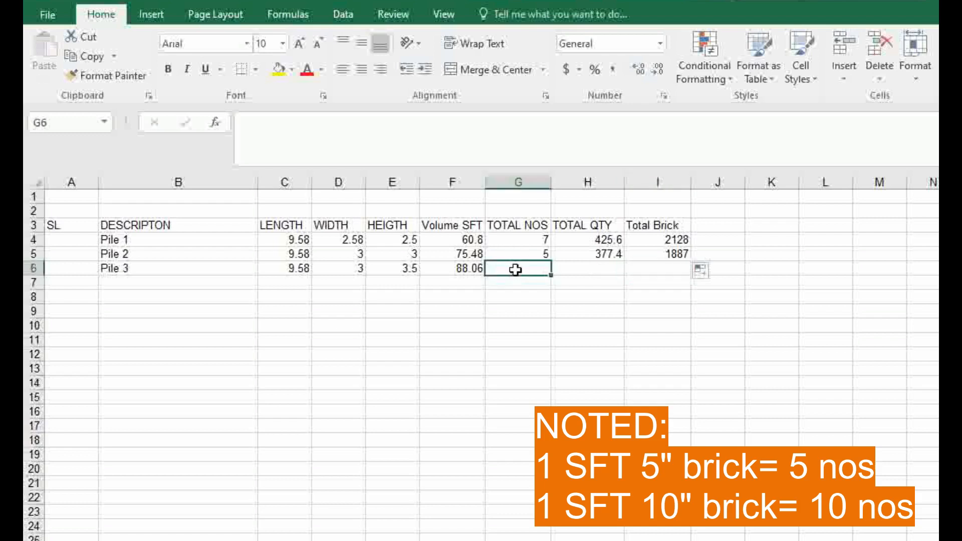
pyautogui.write('4')
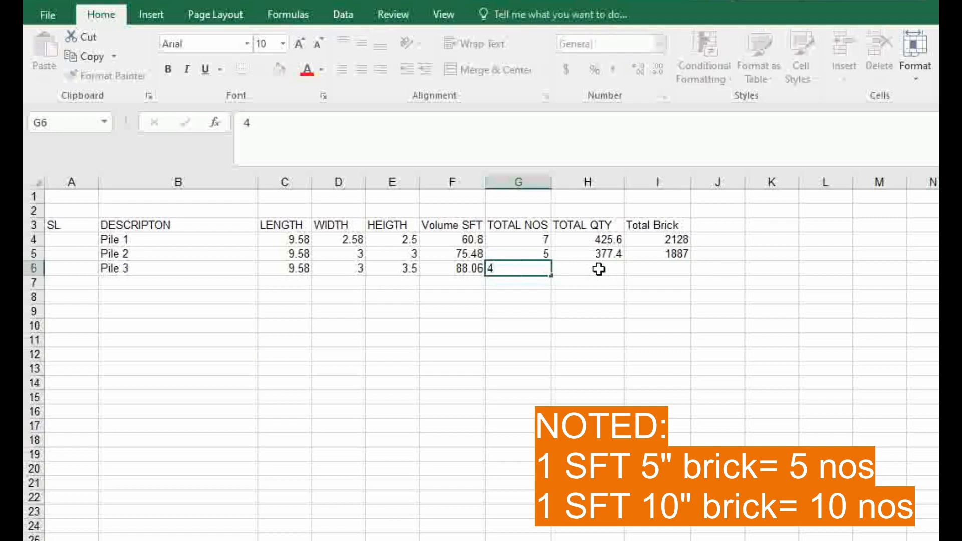
pyautogui.click(596, 252)
pyautogui.moveTo(624, 261); pyautogui.dragTo(625, 274)
# Fill the Total Brick formula from I5 down to I6 for Pile 3.
pyautogui.click(672, 255)
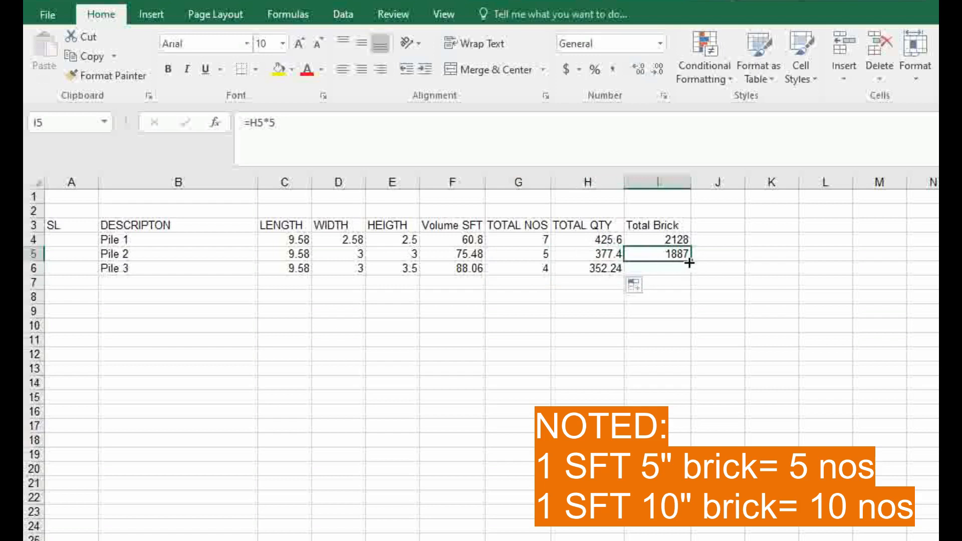
pyautogui.moveTo(689, 263); pyautogui.dragTo(690, 276)
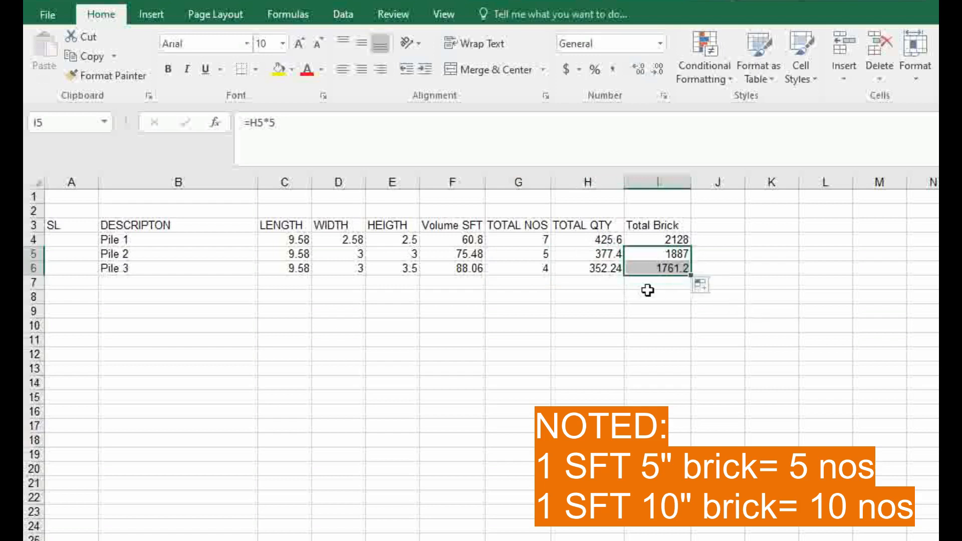
pyautogui.click(647, 291)
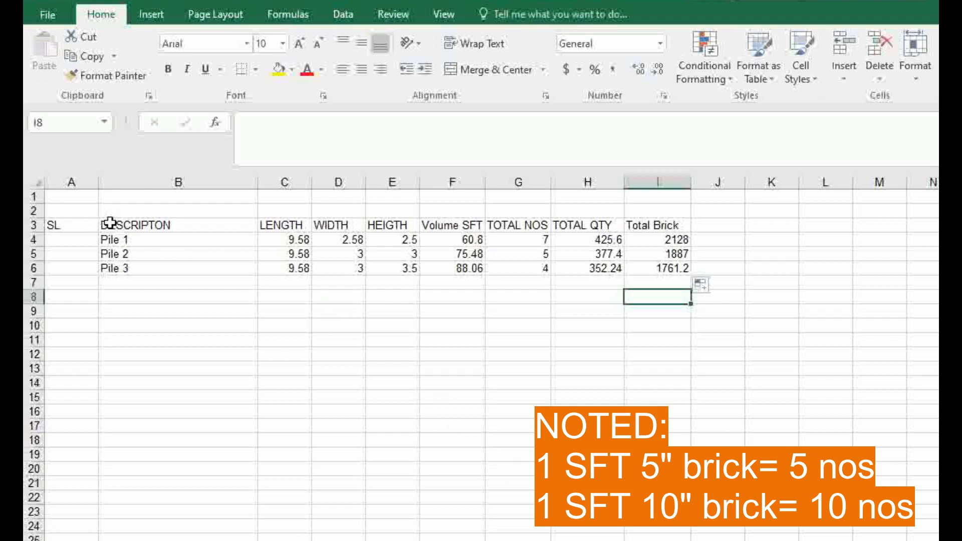
# Make the header row A3:I3, from SL to Total Brick, bold.
pyautogui.moveTo(55, 224); pyautogui.dragTo(656, 225)
pyautogui.click(167, 67)
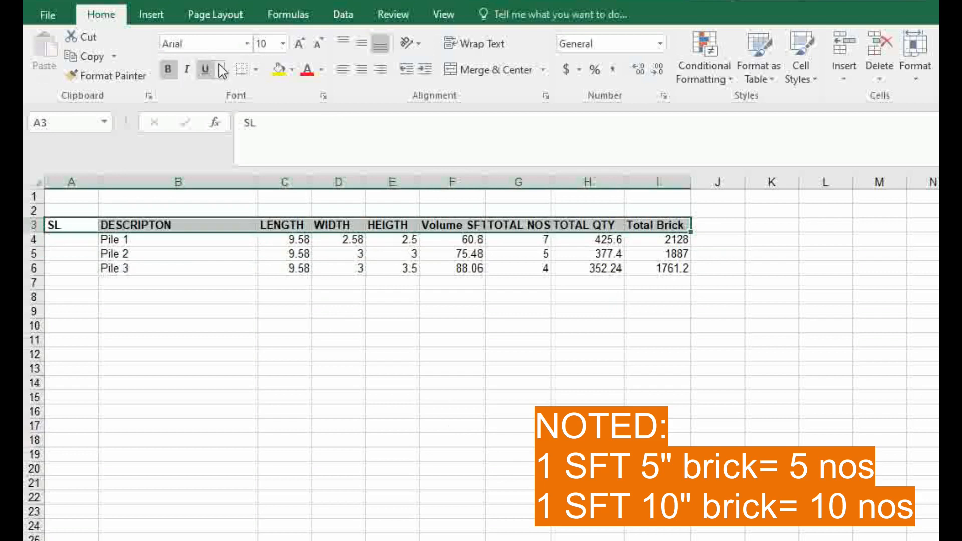
# Fill the header row A3:I3 with yellow.
pyautogui.click(281, 70)
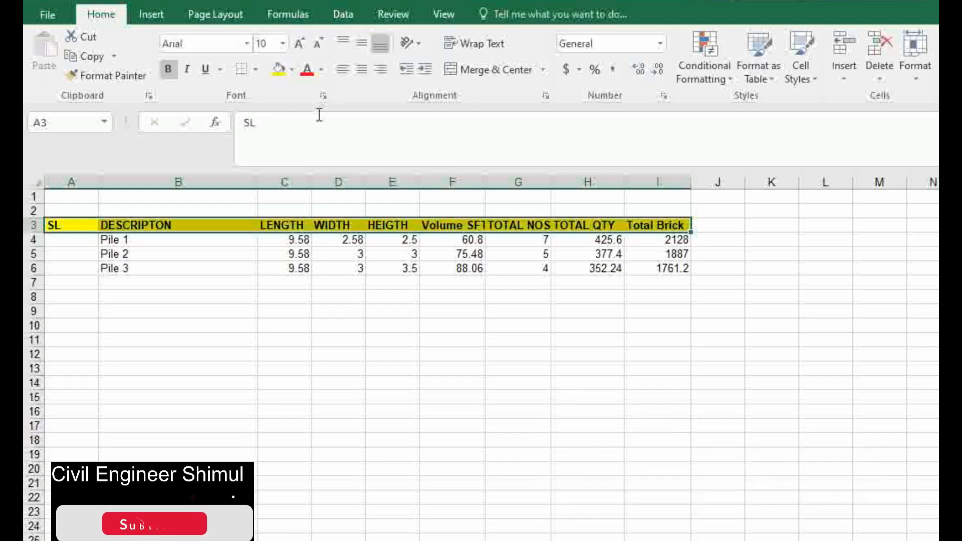
pyautogui.click(305, 268)
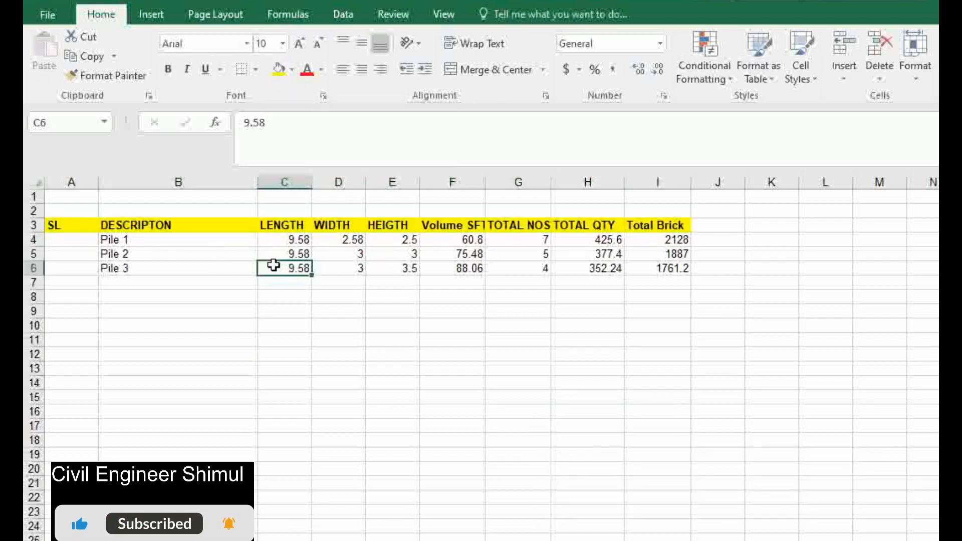
pyautogui.moveTo(47, 220); pyautogui.dragTo(673, 296)
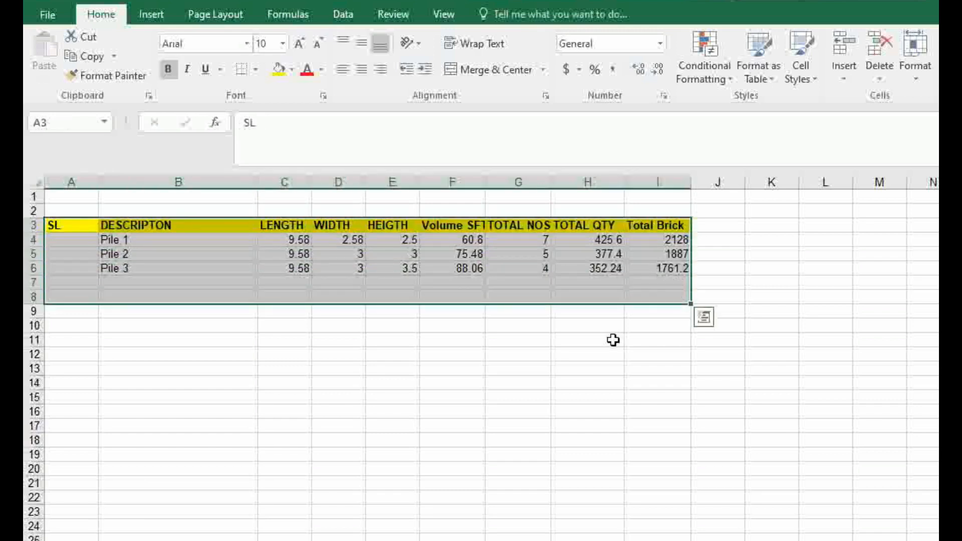
pyautogui.click(613, 341)
pyautogui.click(549, 295)
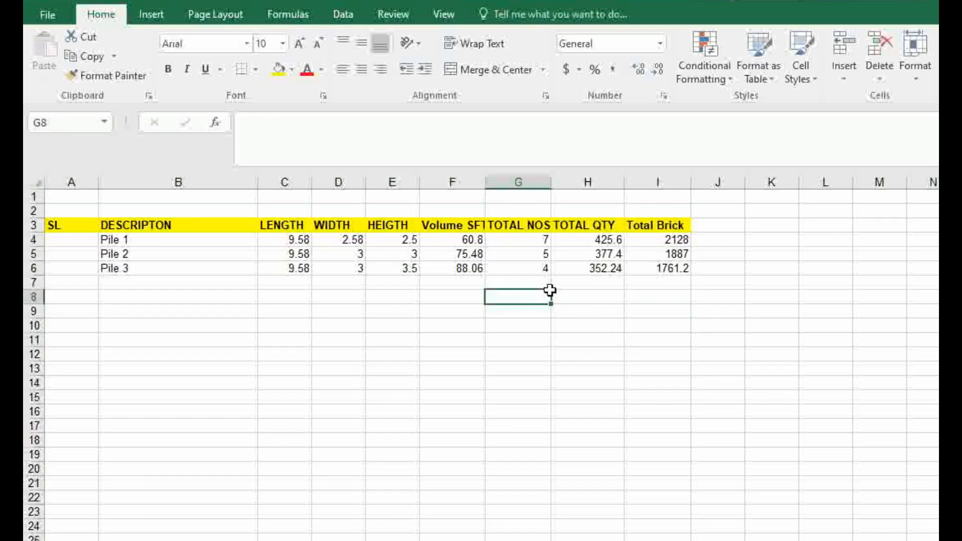
pyautogui.moveTo(571, 284); pyautogui.dragTo(481, 281)
pyautogui.click(481, 281)
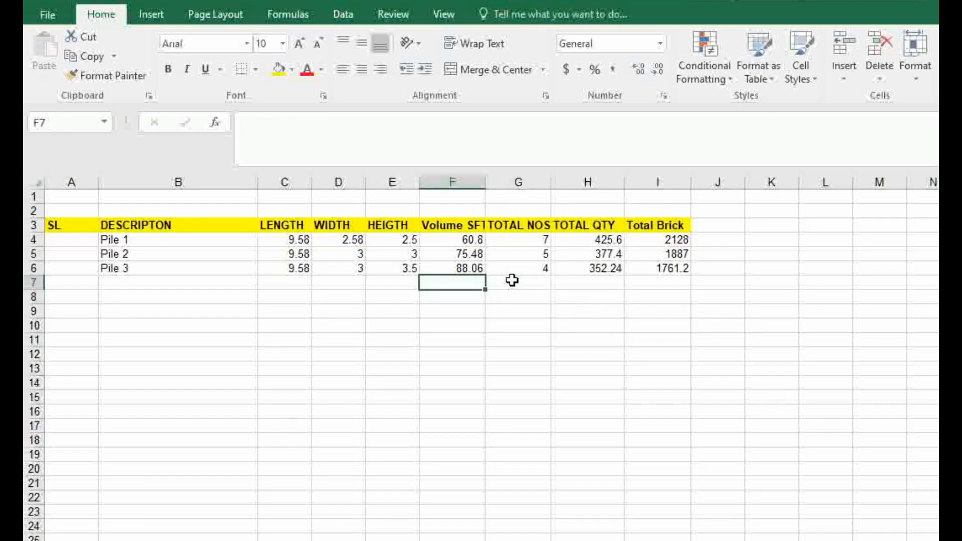
# Enter the label Total Pile Brick Work in G7, below the TOTAL NOS values.
pyautogui.click(539, 284)
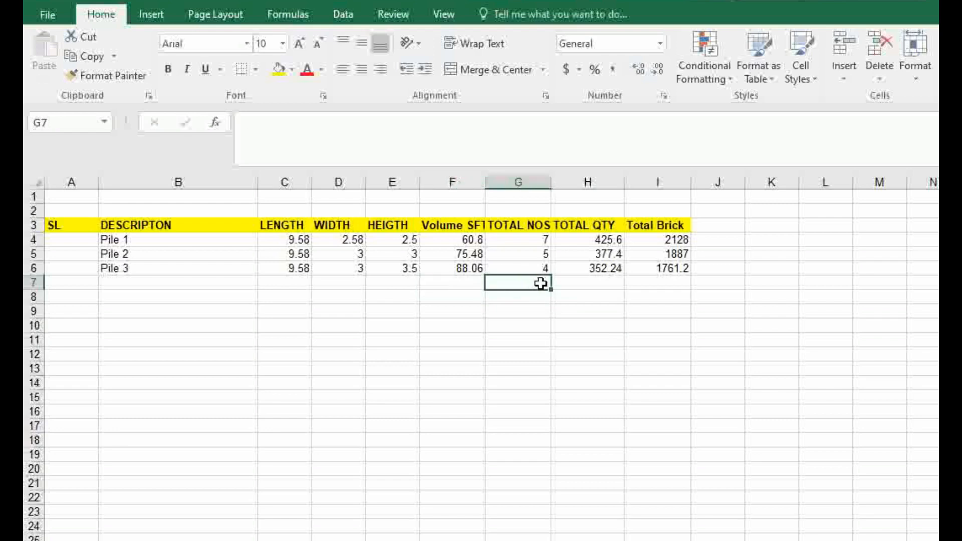
pyautogui.write('Tota')
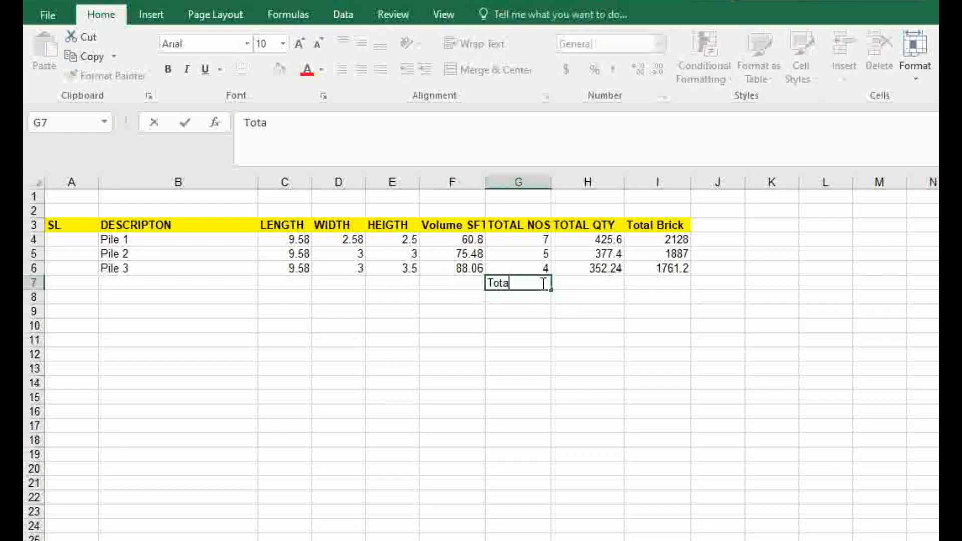
pyautogui.write('l Pile Brick')
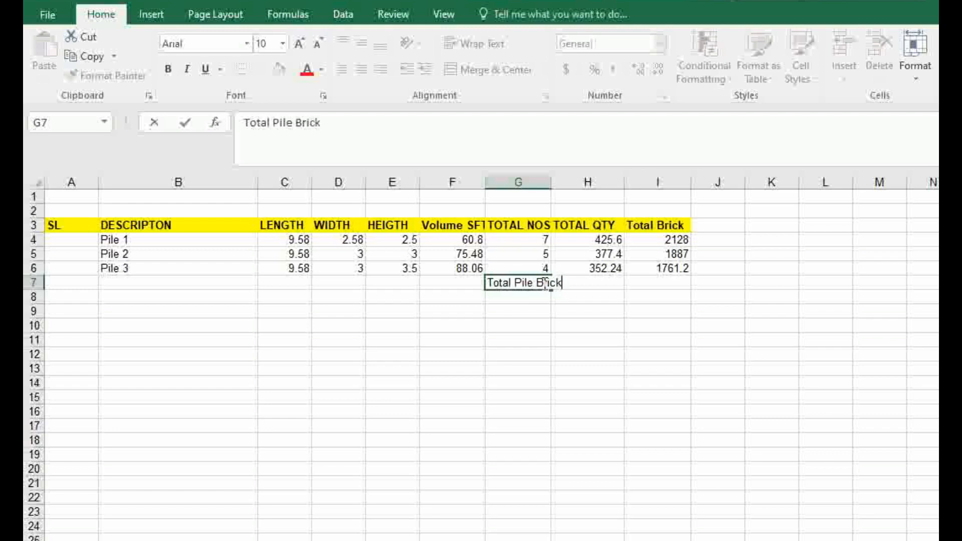
pyautogui.write(' Work')
pyautogui.moveTo(548, 315); pyautogui.dragTo(548, 322)
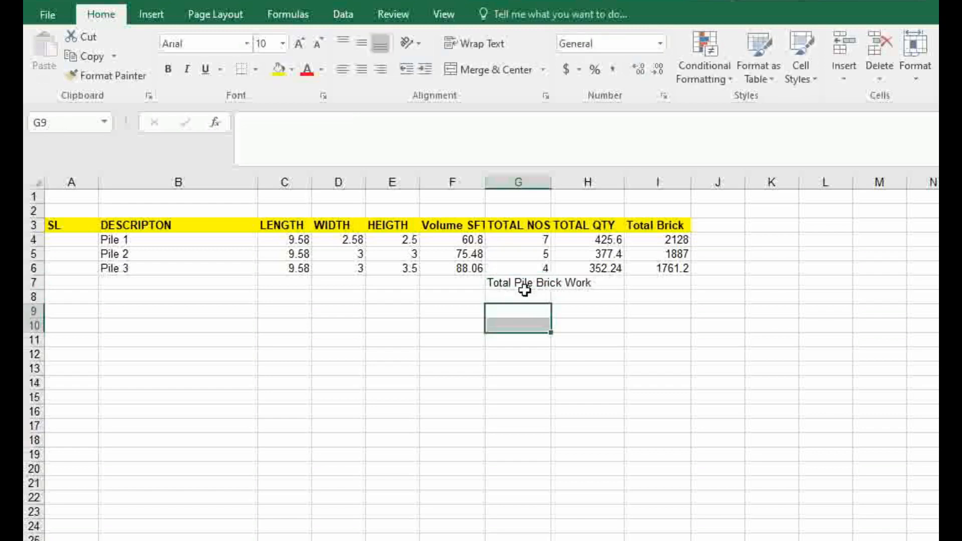
# Merge G7:H7 and right-align the Total Pile Brick Work label.
pyautogui.moveTo(500, 286); pyautogui.dragTo(597, 282)
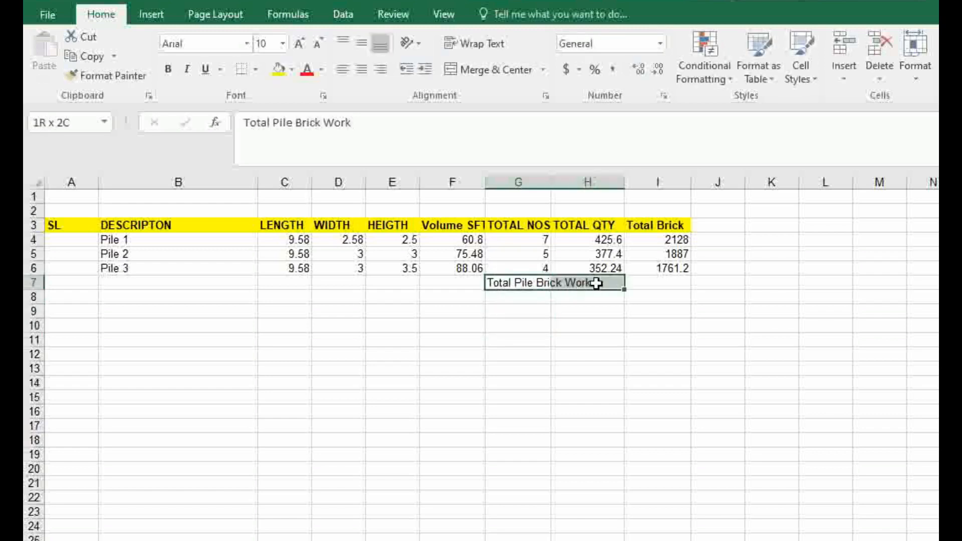
pyautogui.click(478, 70)
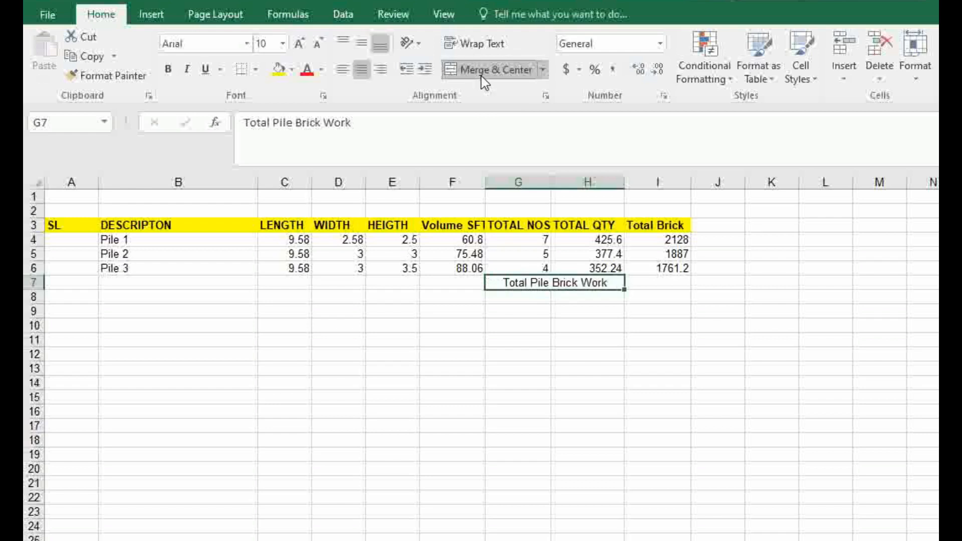
pyautogui.click(381, 69)
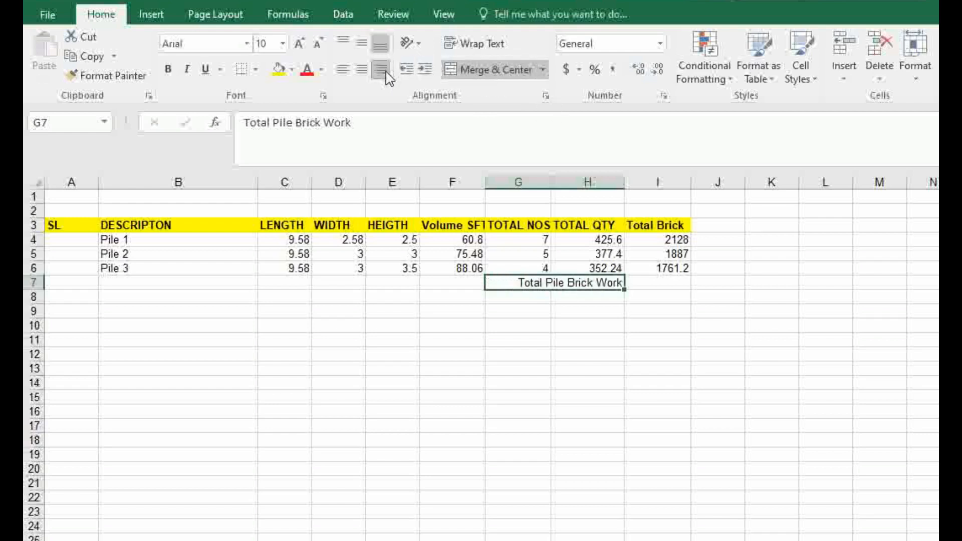
# Sum the three piles' Total Brick values in I7 with the formula =sum(I4:I6).
pyautogui.click(655, 284)
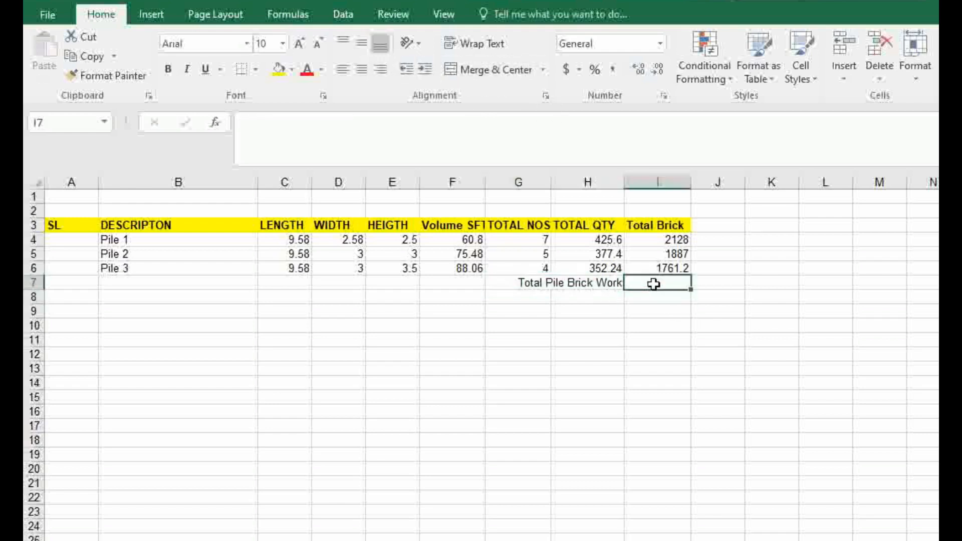
pyautogui.write('=')
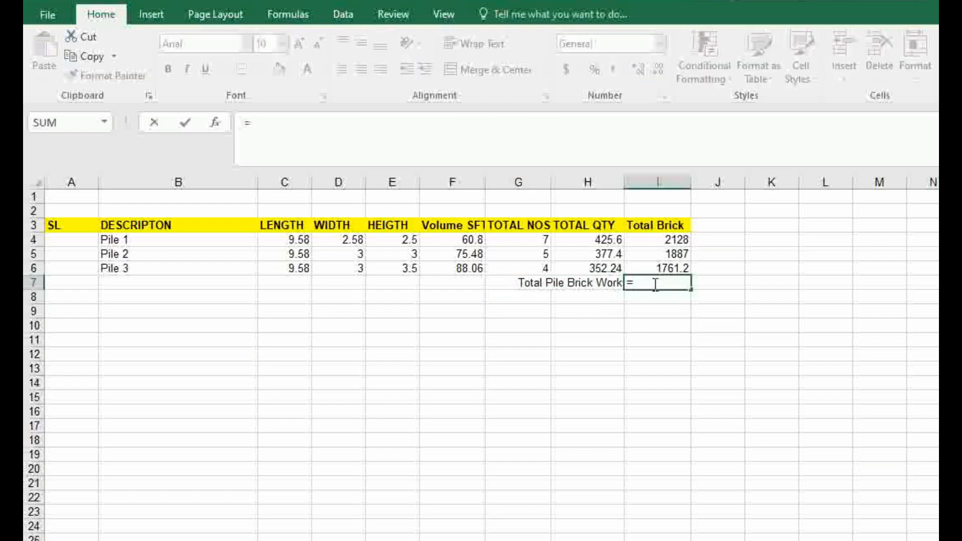
pyautogui.write('sum')
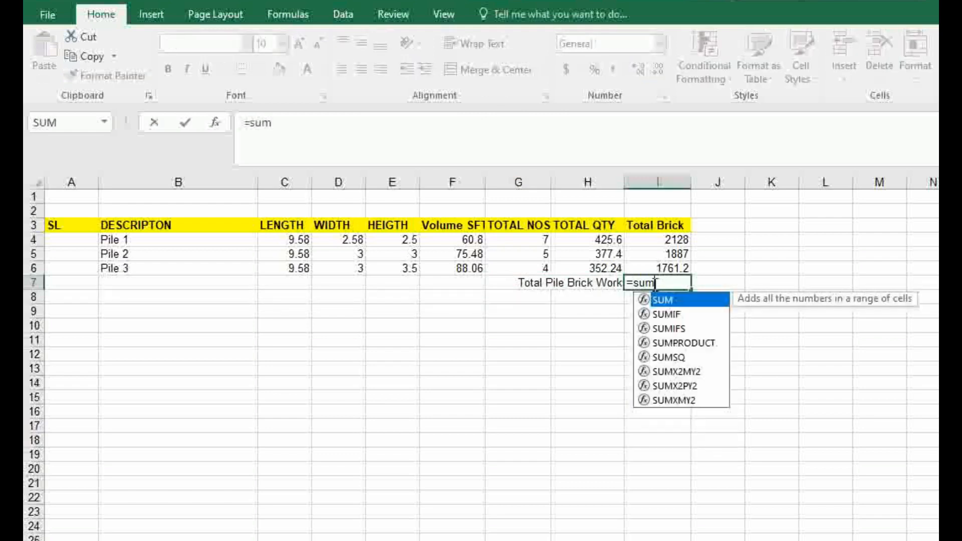
pyautogui.write('(')
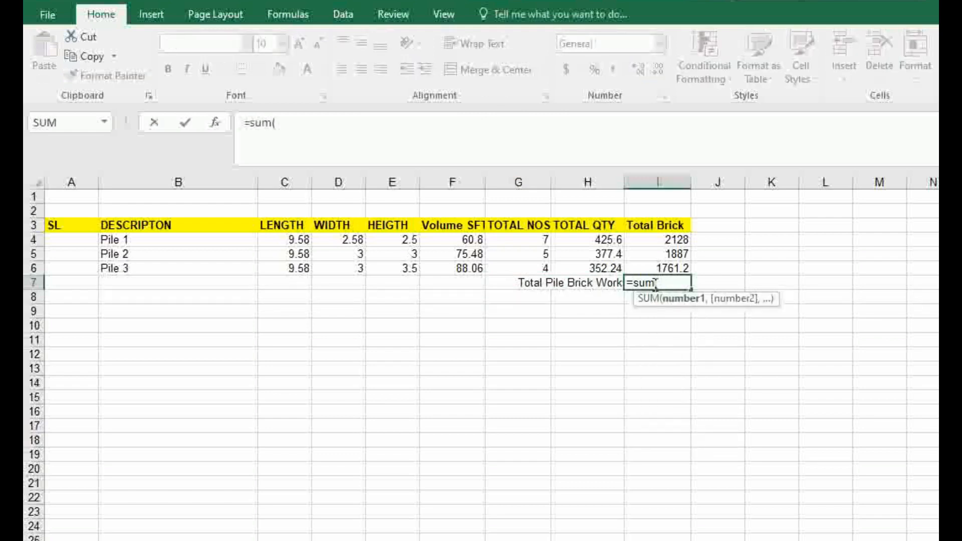
pyautogui.moveTo(657, 239); pyautogui.dragTo(670, 268)
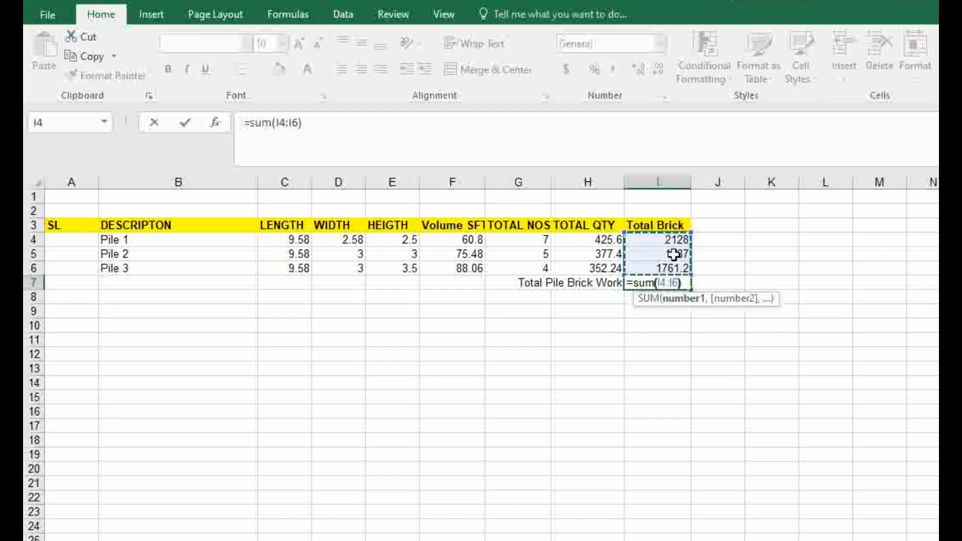
pyautogui.write(')')
pyautogui.press('Return')
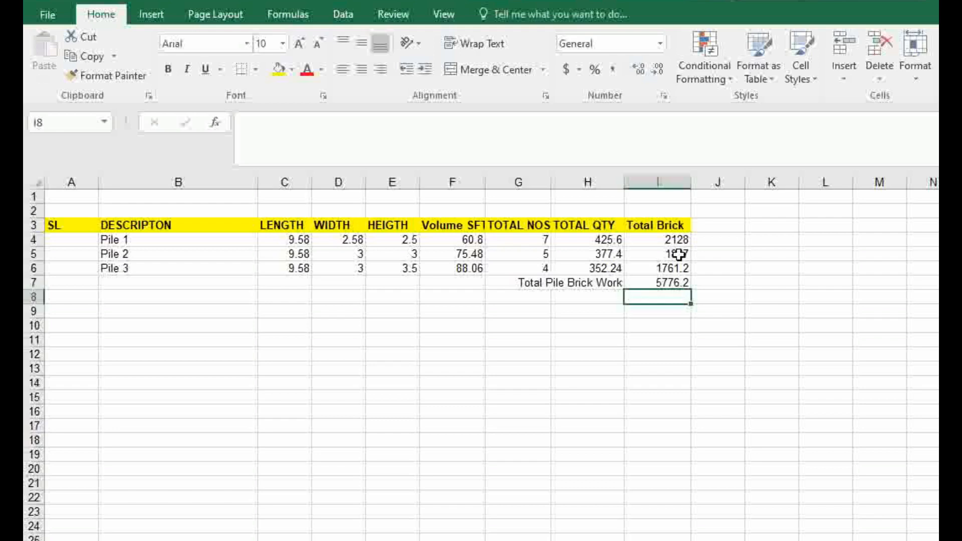
# Apply All Borders to the table range A3:I8.
pyautogui.click(469, 286)
pyautogui.click(530, 284)
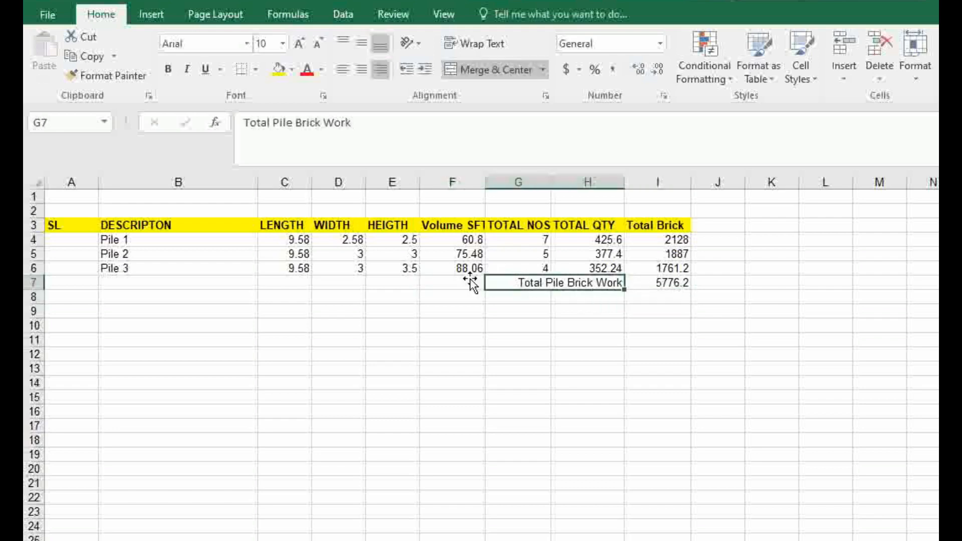
pyautogui.moveTo(54, 221); pyautogui.dragTo(665, 288)
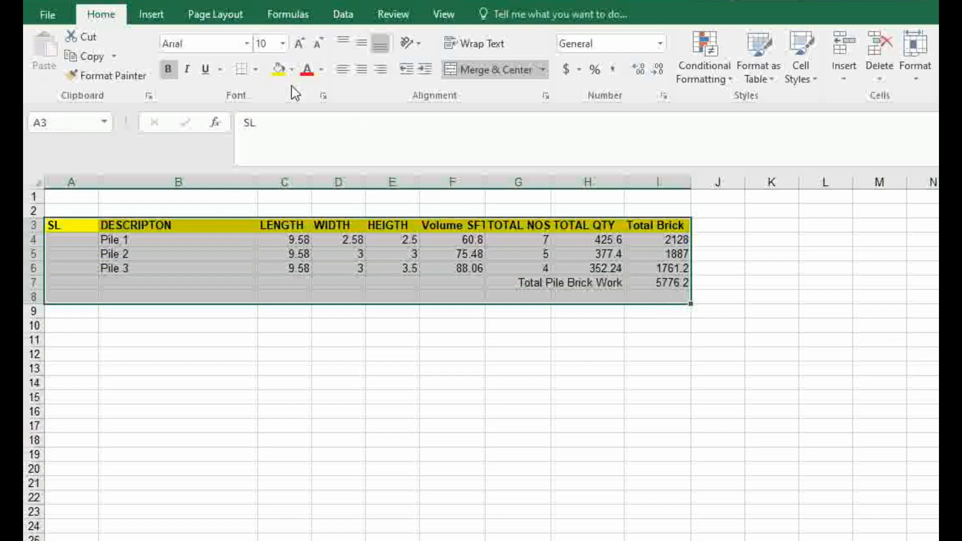
pyautogui.click(257, 70)
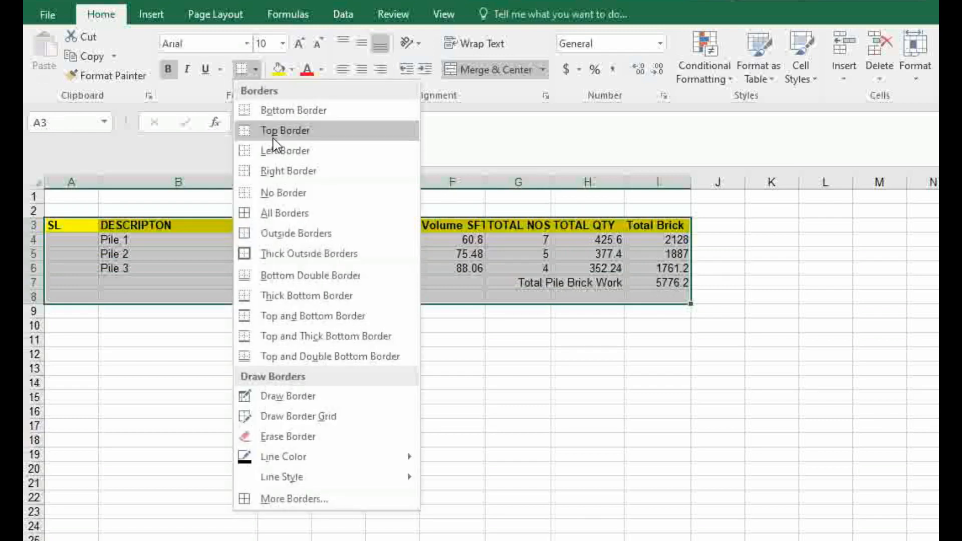
pyautogui.click(280, 214)
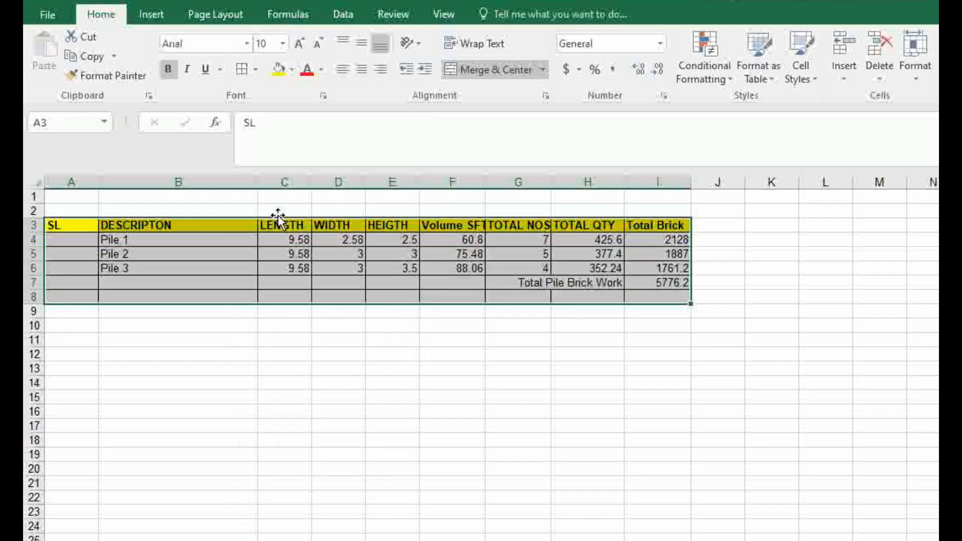
pyautogui.click(477, 337)
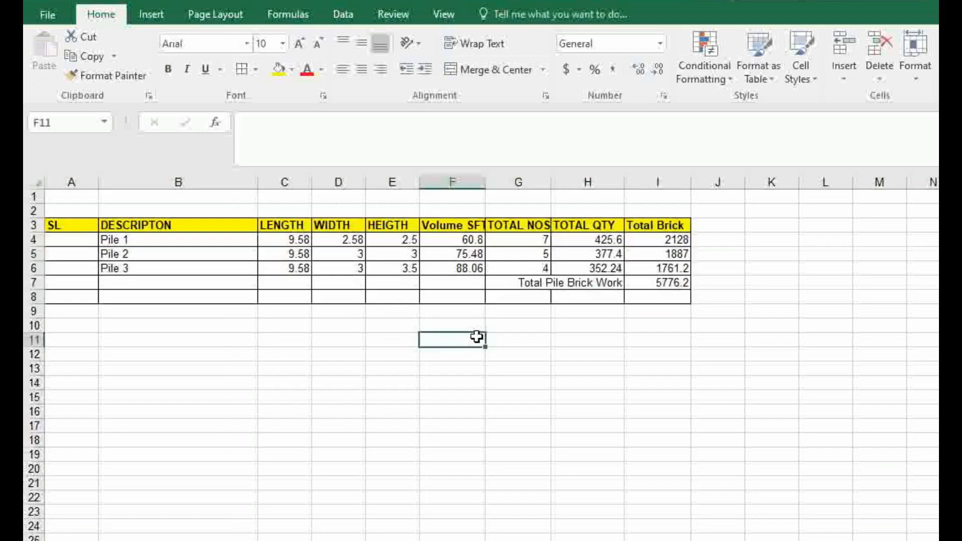
# Make the Total Pile Brick Work label and its total in G7:I7 bold and fill them with grey.
pyautogui.click(515, 282)
pyautogui.moveTo(607, 283); pyautogui.dragTo(655, 283)
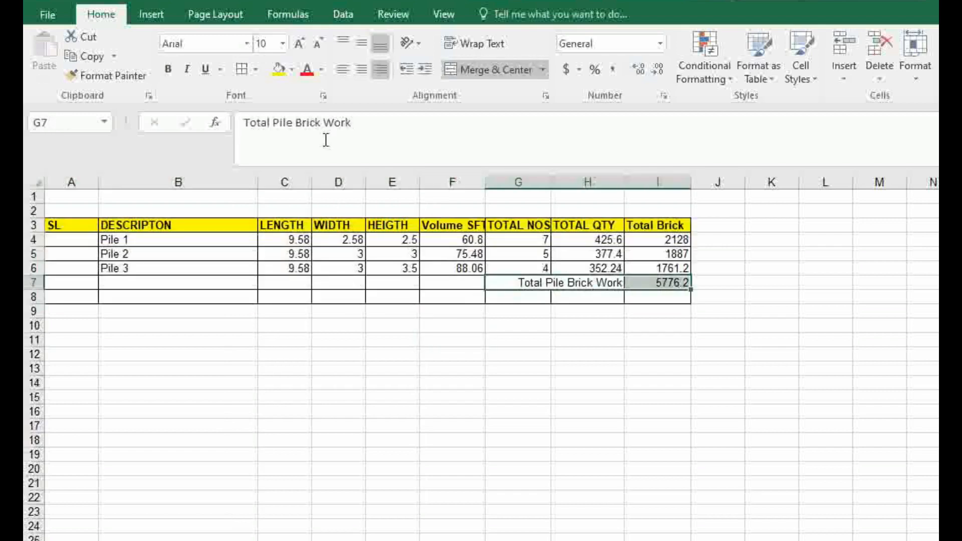
pyautogui.click(168, 69)
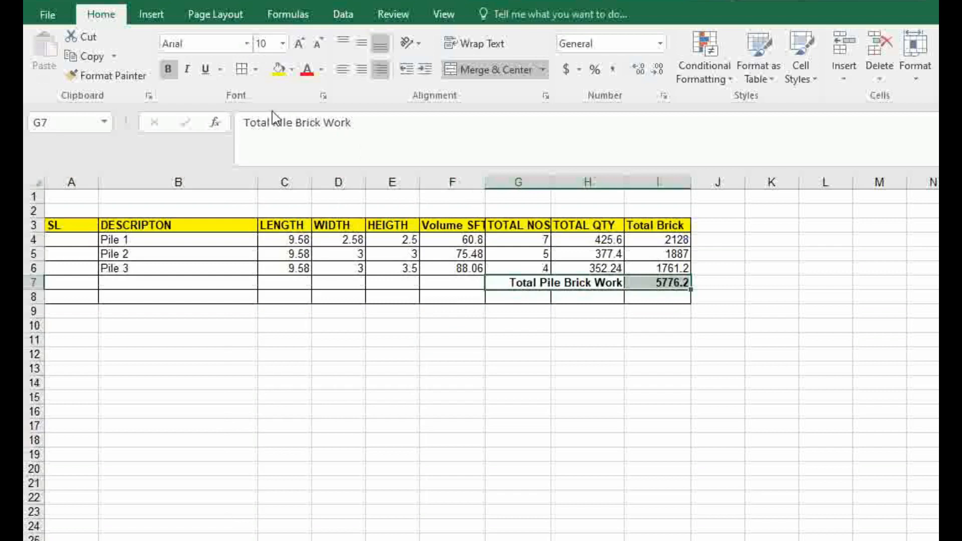
pyautogui.click(294, 70)
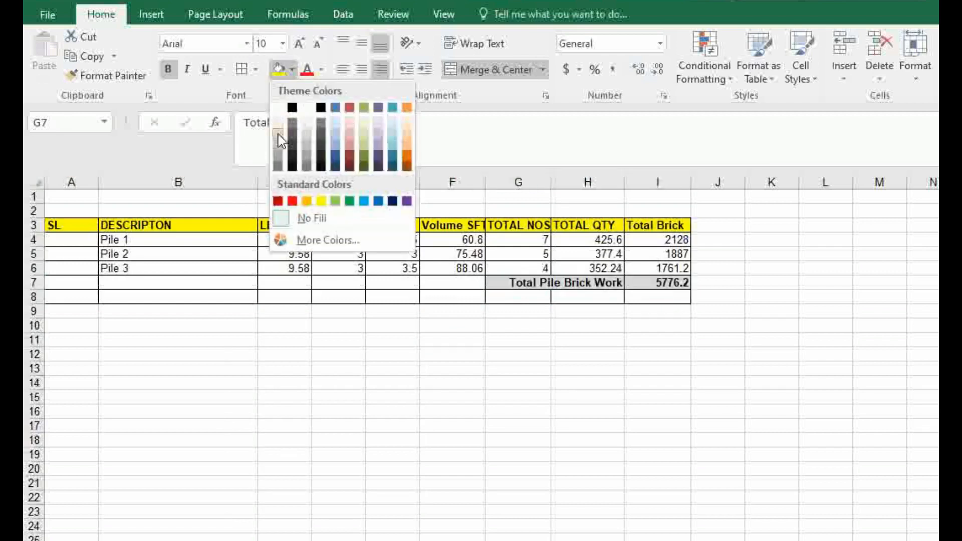
pyautogui.click(279, 149)
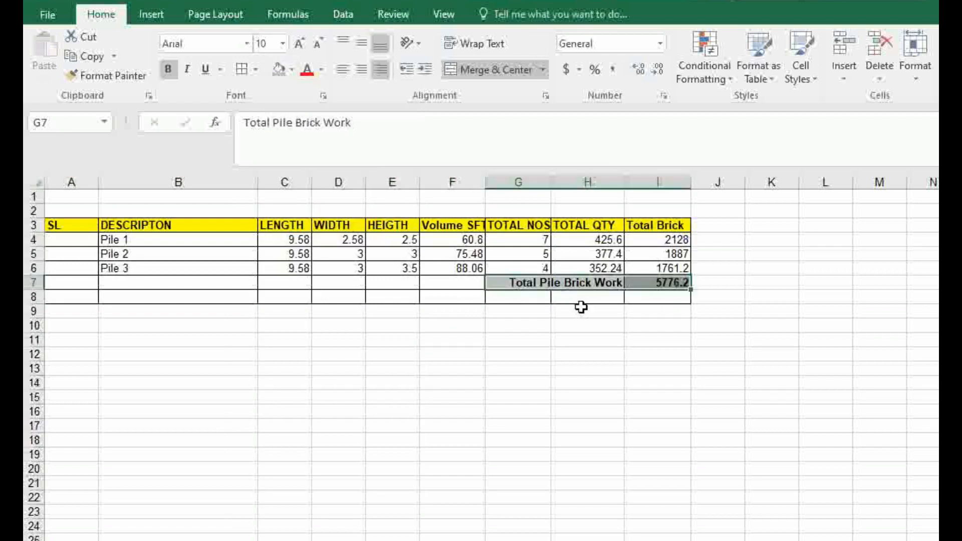
pyautogui.click(623, 343)
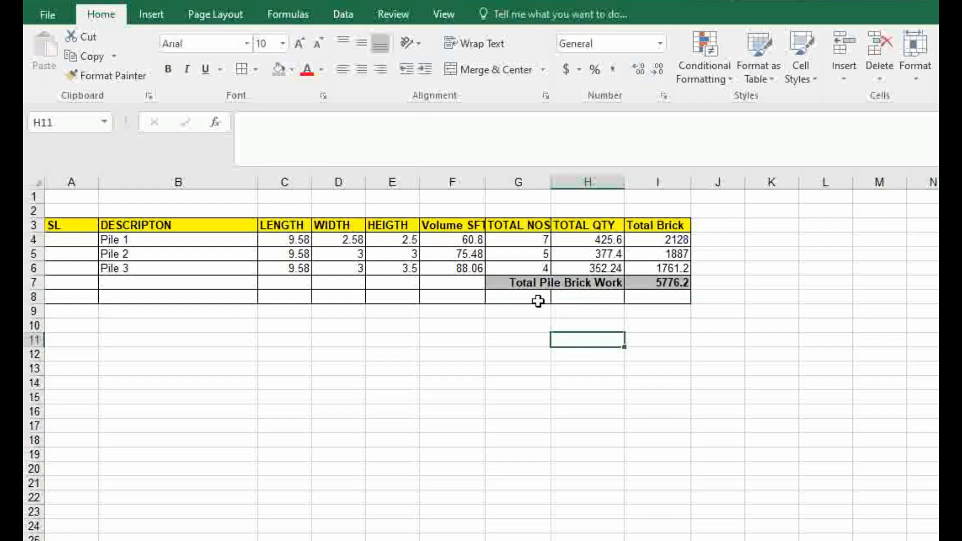
# Enter the label Total Amount in G8, replacing the automatically suggested ending of the text.
pyautogui.click(515, 299)
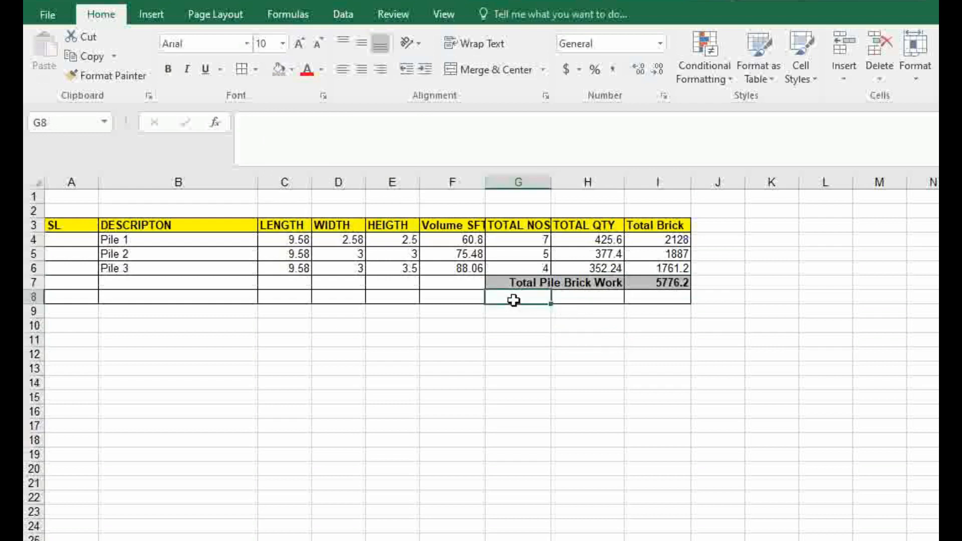
pyautogui.moveTo(554, 299); pyautogui.dragTo(535, 297)
pyautogui.doubleClick(534, 298)
pyautogui.write('Total Pile Brick Work')
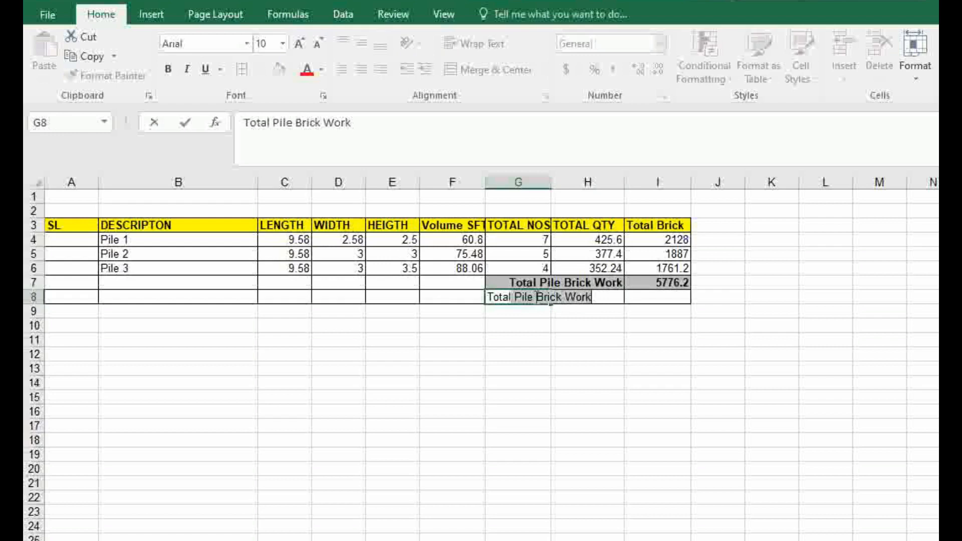
pyautogui.press('BackSpace')
pyautogui.press('BackSpace')
pyautogui.press('BackSpace')
pyautogui.press('BackSpace')
pyautogui.press('BackSpace')
pyautogui.press('BackSpace')
pyautogui.press('BackSpace')
pyautogui.press('BackSpace')
pyautogui.press('BackSpace')
pyautogui.press('BackSpace')
pyautogui.press('BackSpace')
pyautogui.press('BackSpace')
pyautogui.press('BackSpace')
pyautogui.press('BackSpace')
pyautogui.press('BackSpace')
pyautogui.write('Amou')
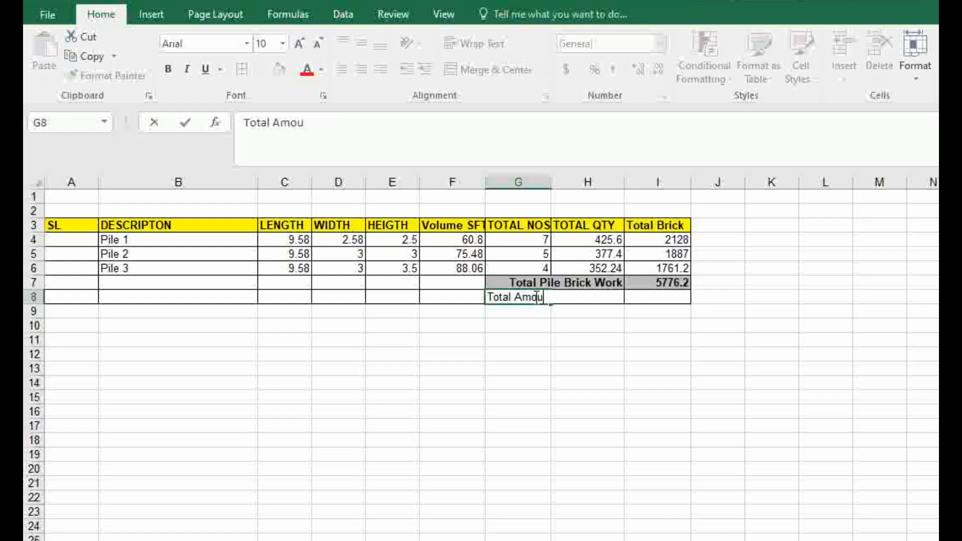
pyautogui.write('nt')
pyautogui.click(569, 324)
# Merge G8:H8 and make the Total Amount label right-aligned and bold.
pyautogui.moveTo(495, 297); pyautogui.dragTo(576, 297)
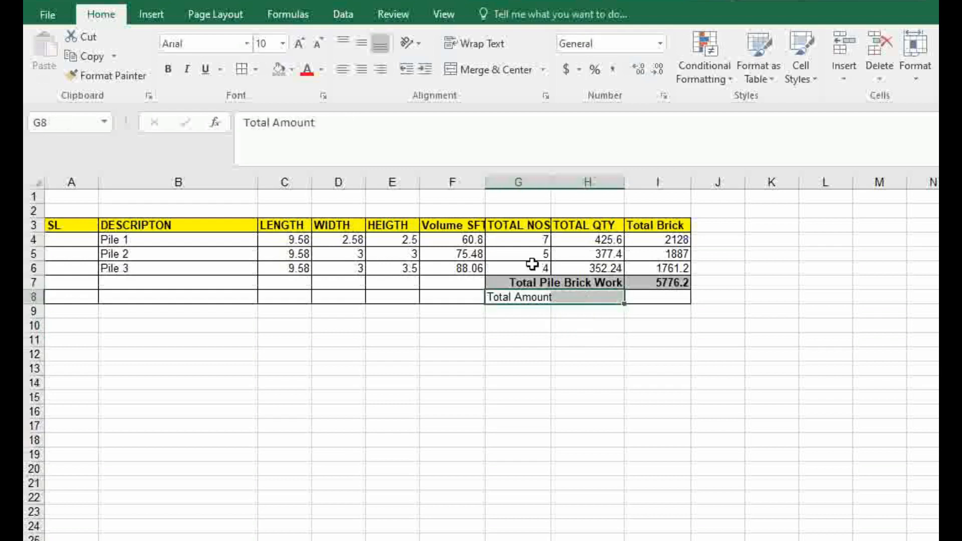
pyautogui.click(496, 70)
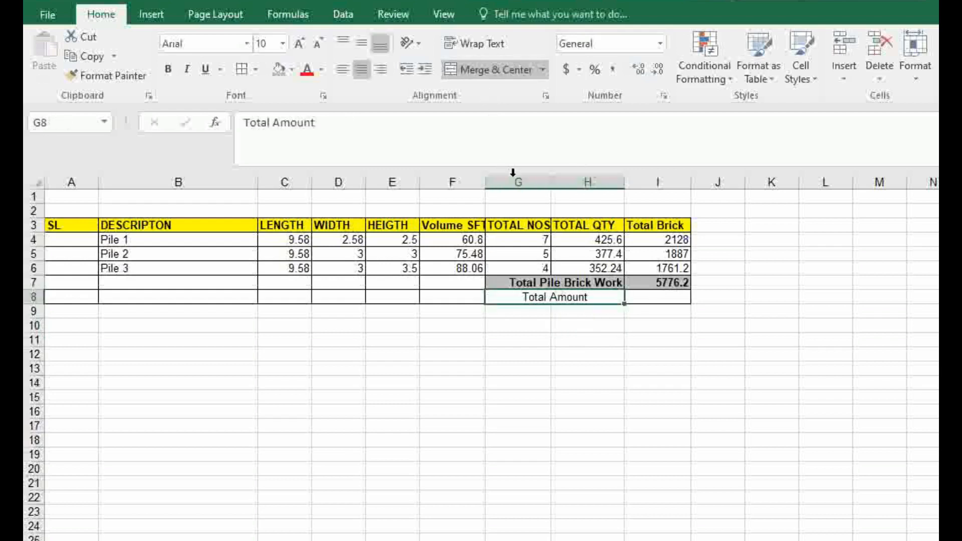
pyautogui.click(386, 73)
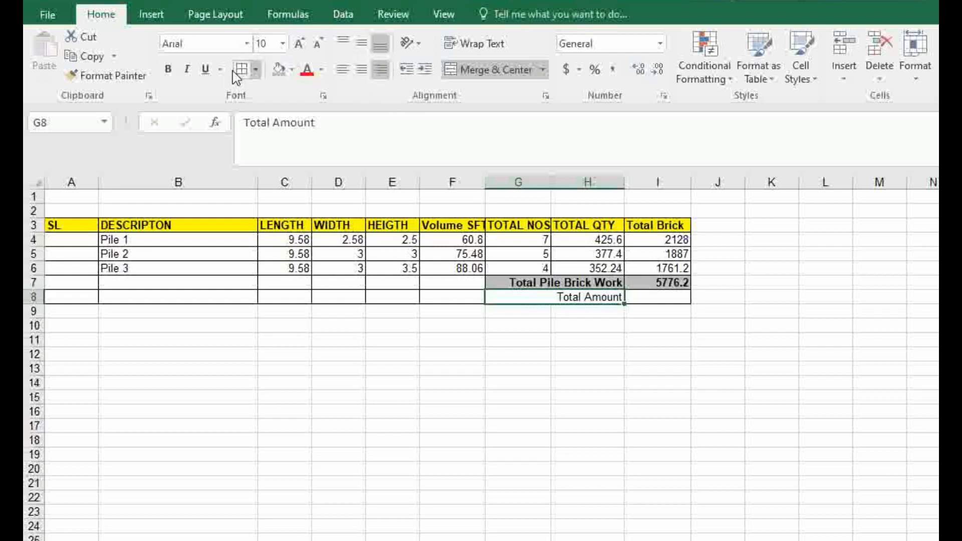
pyautogui.click(168, 69)
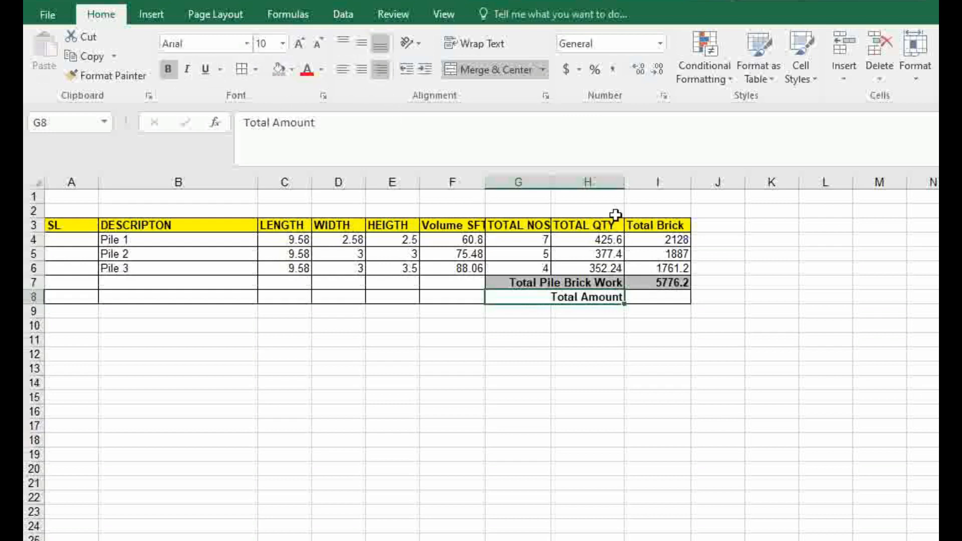
# Calculate the total amount in I8 by multiplying the total brick quantity in I7 by 11.
pyautogui.click(663, 297)
pyautogui.write('=')
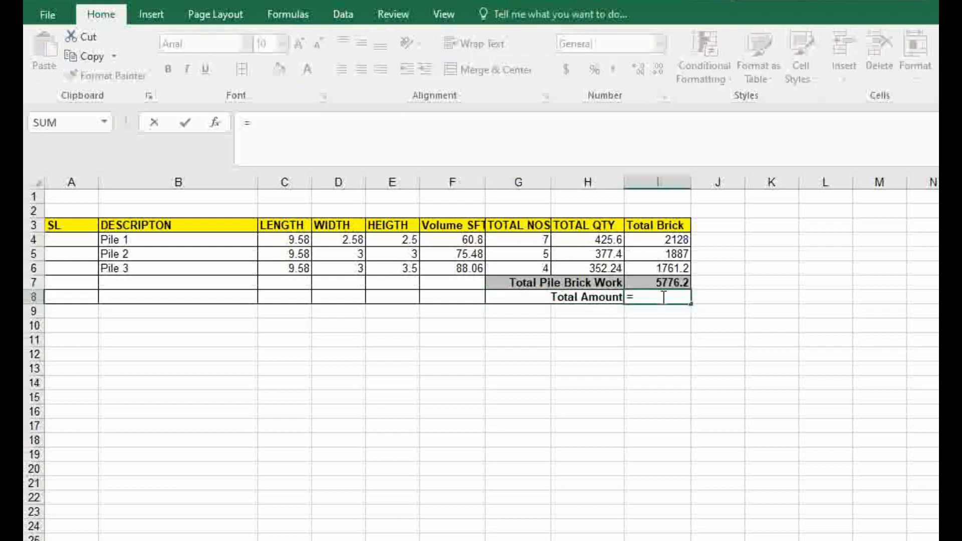
pyautogui.click(648, 283)
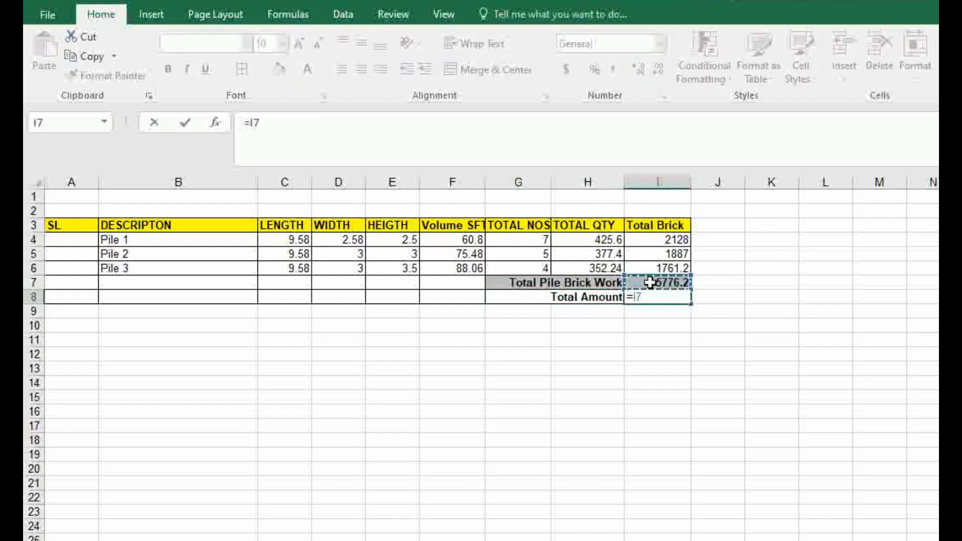
pyautogui.write('*')
pyautogui.press('Return')
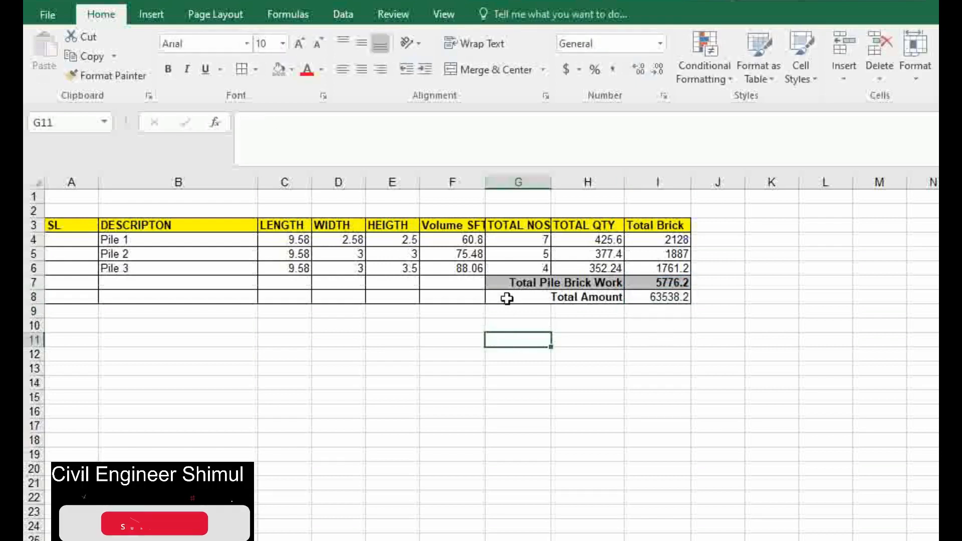
# Make the Total Amount label and its value in G8:I8 bold and fill them with light blue.
pyautogui.moveTo(511, 297); pyautogui.dragTo(646, 297)
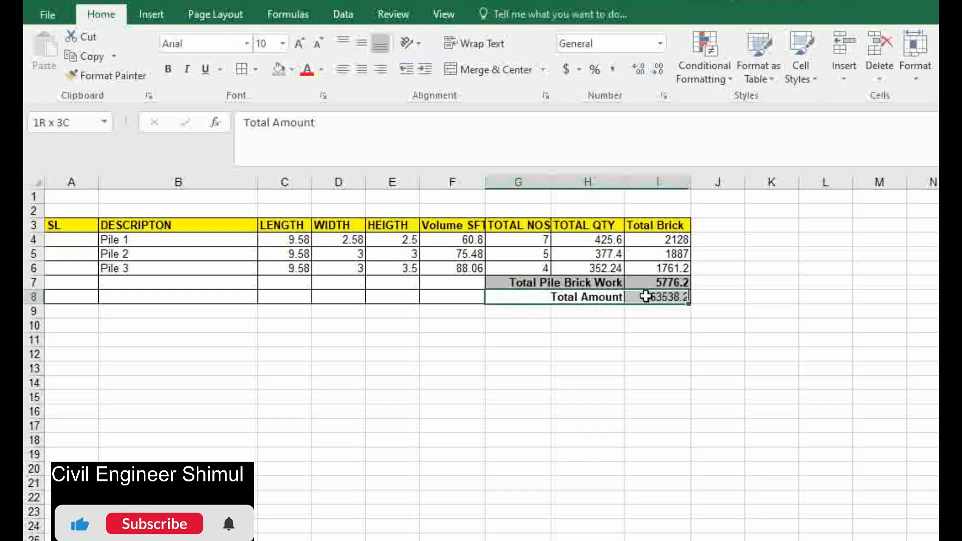
pyautogui.click(169, 69)
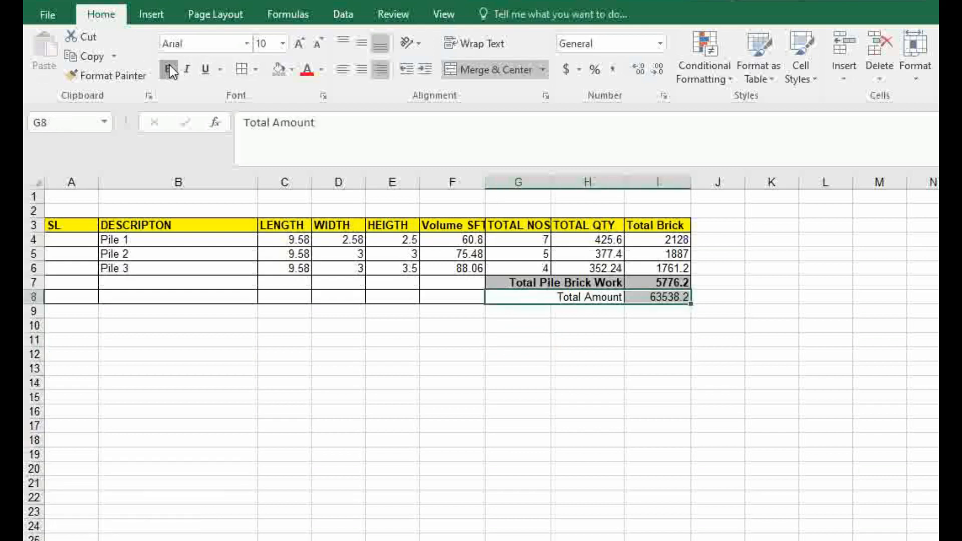
pyautogui.click(169, 69)
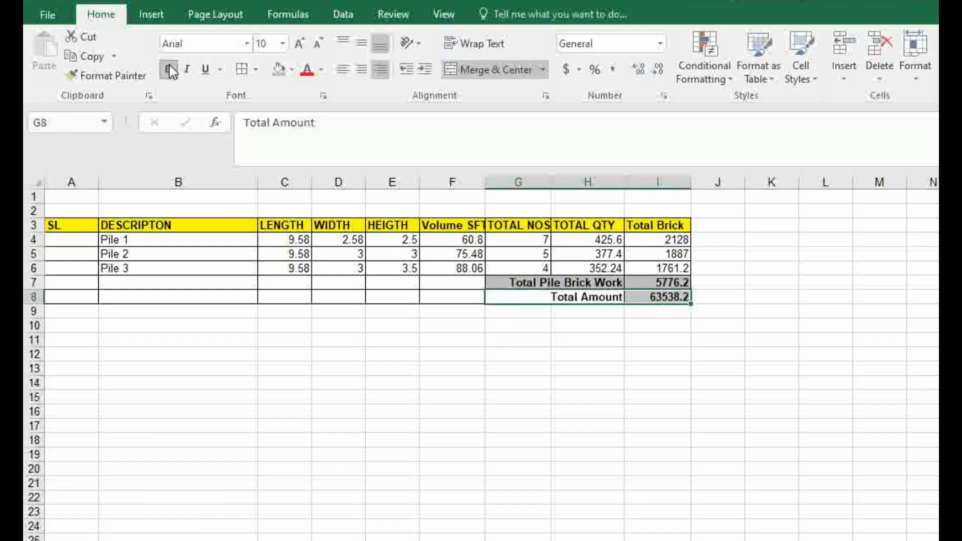
pyautogui.click(292, 70)
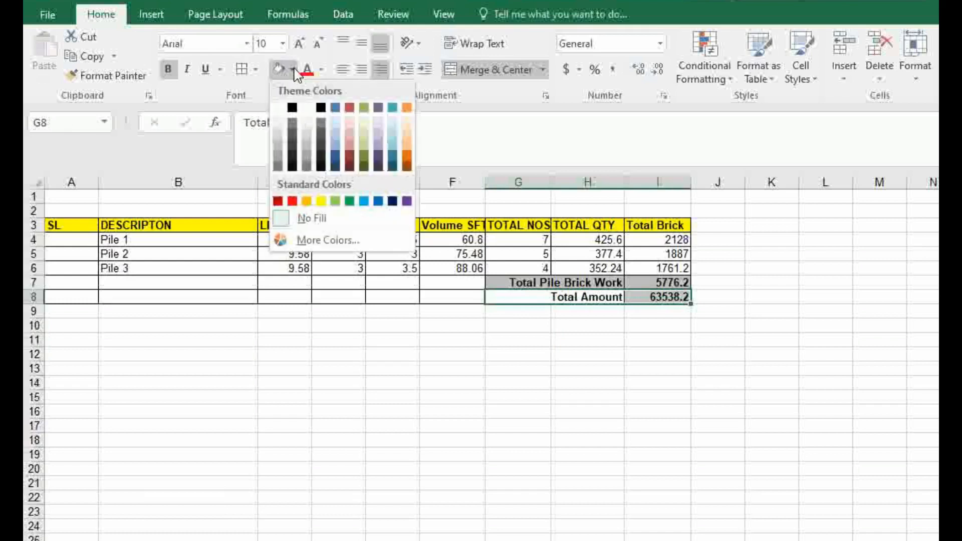
pyautogui.click(336, 144)
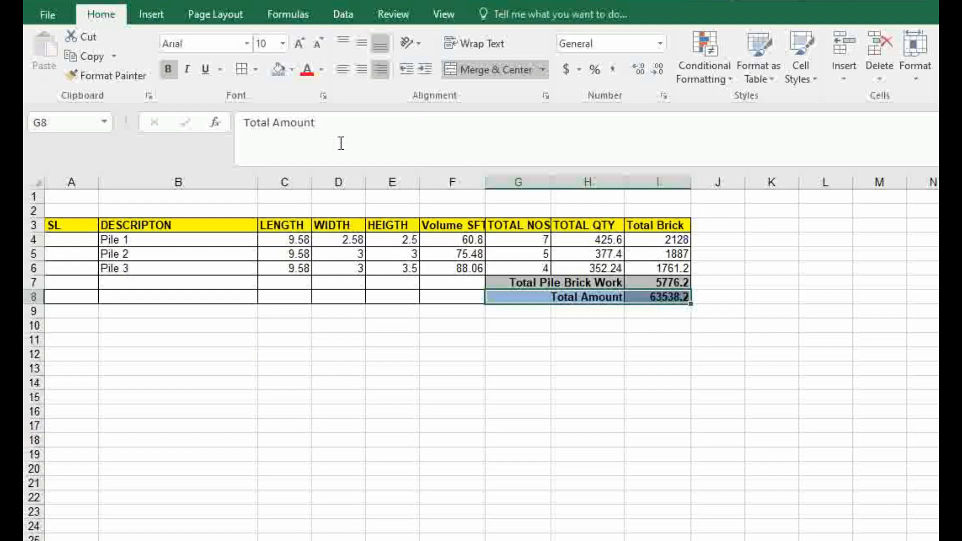
pyautogui.click(619, 344)
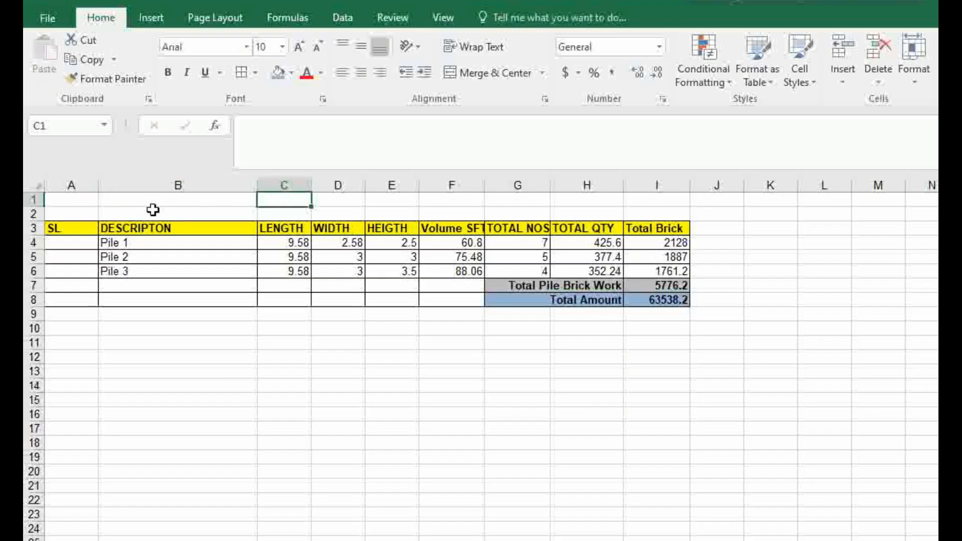
# Merge and center B2:I2 above the table headers and enter the title BRICK in it.
pyautogui.click(120, 214)
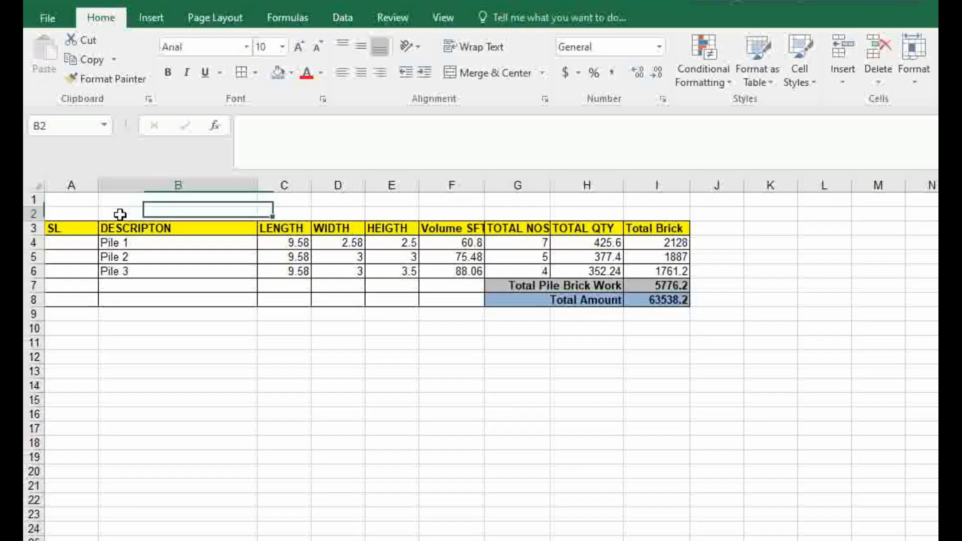
pyautogui.moveTo(120, 214); pyautogui.dragTo(672, 214)
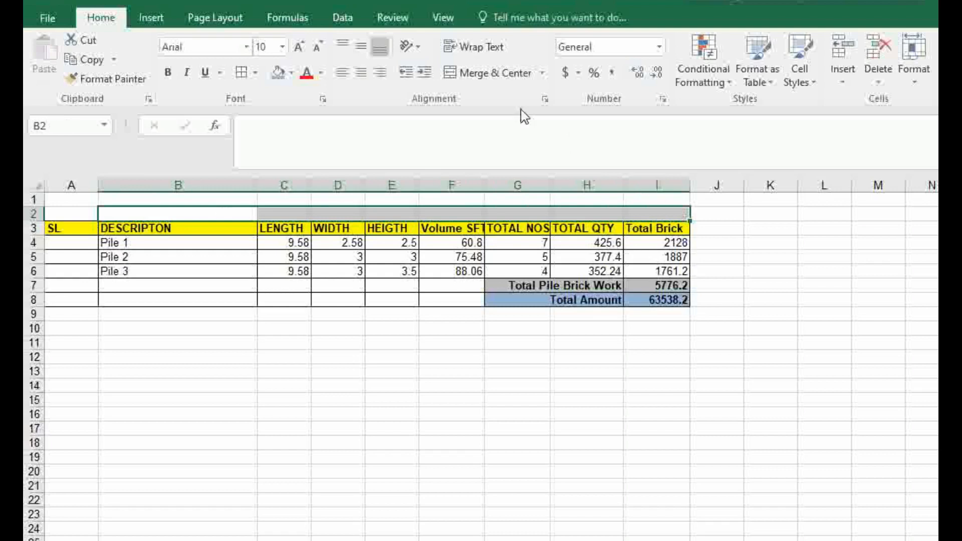
pyautogui.click(489, 74)
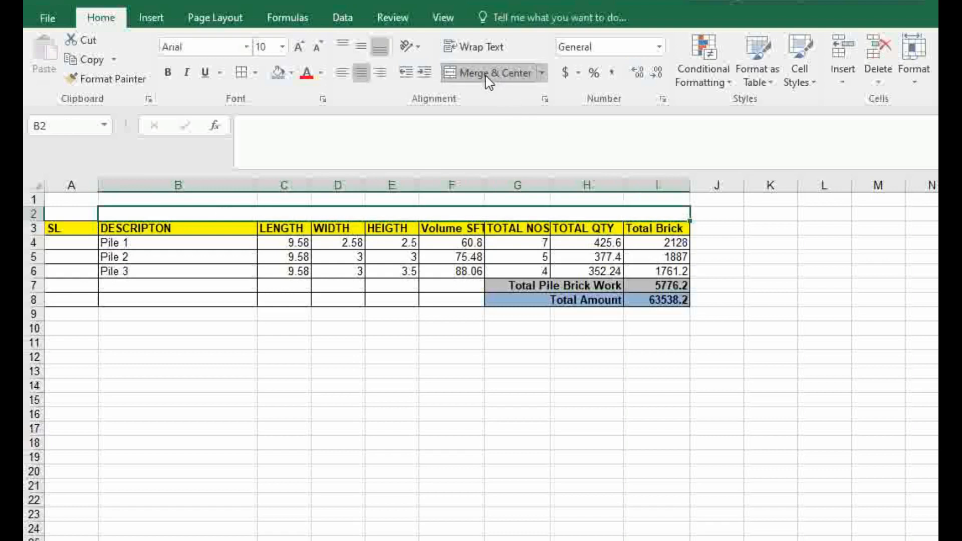
pyautogui.write('BRI')
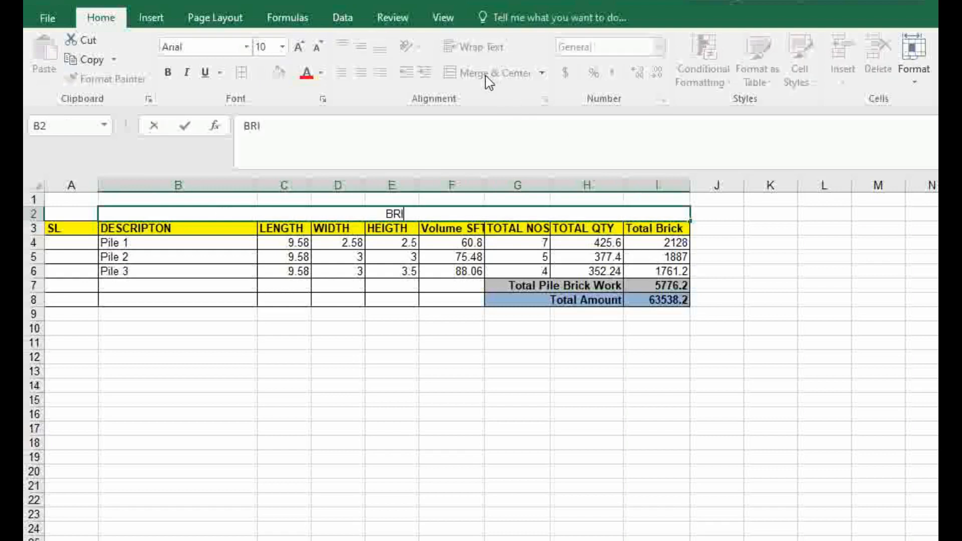
pyautogui.write('CK')
pyautogui.press('Left')
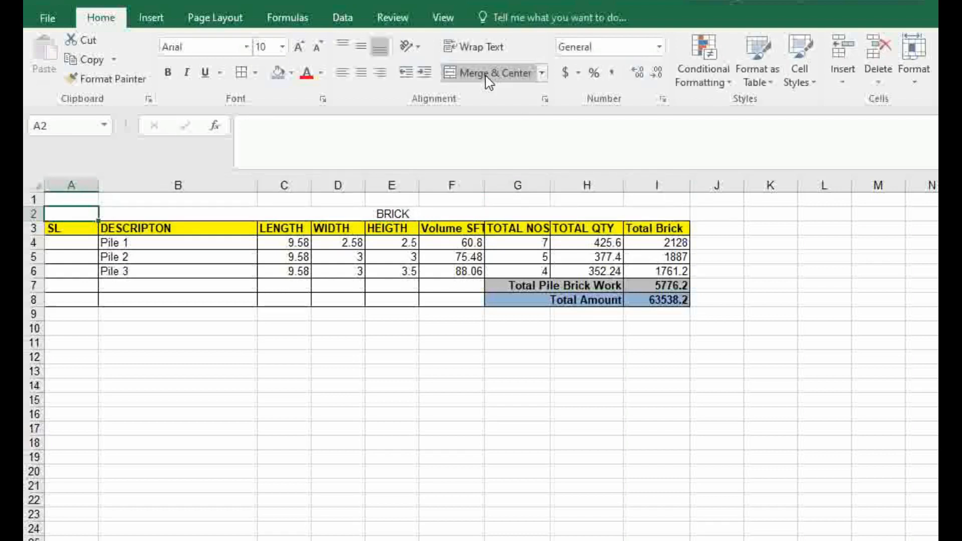
# Extend the title in the merged cell B2 to read PILE BRICK WORK.
pyautogui.click(426, 218)
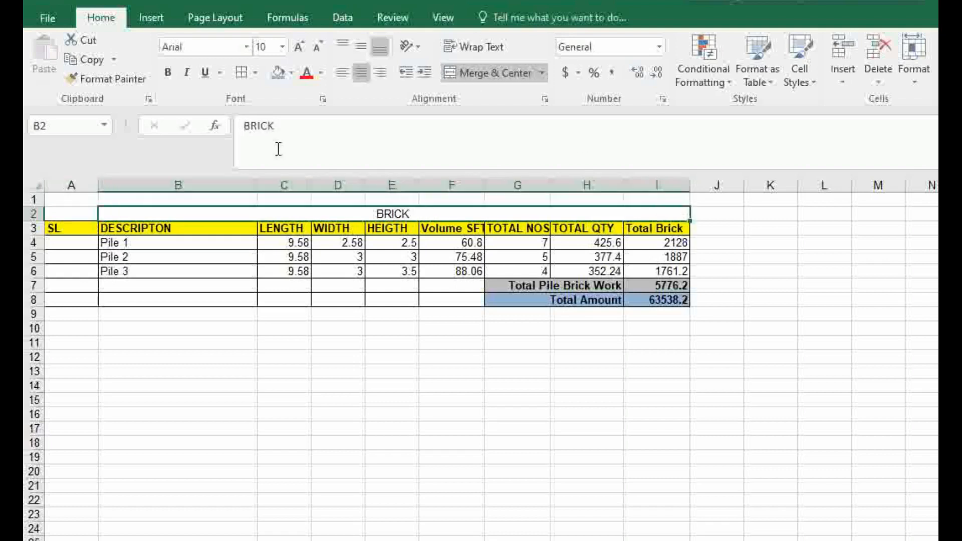
pyautogui.click(242, 130)
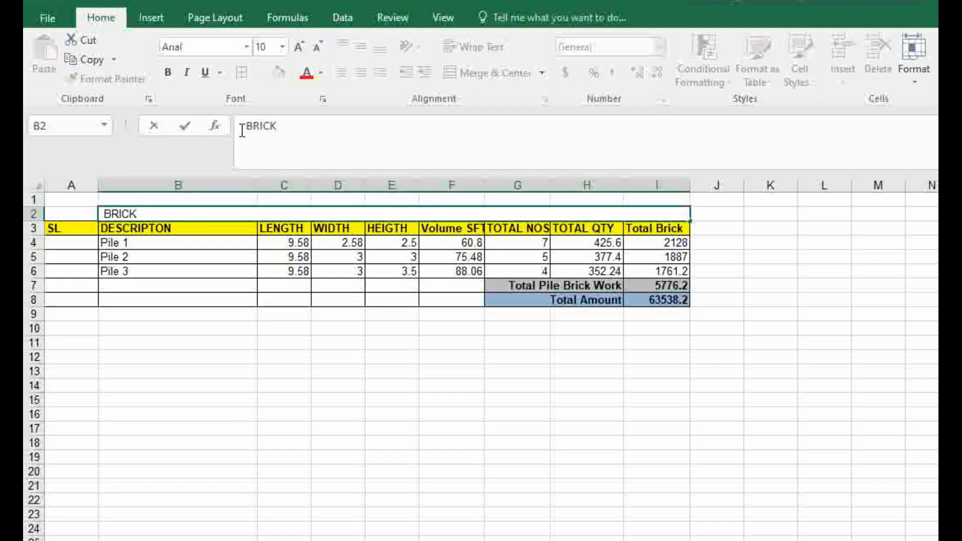
pyautogui.write('PILE')
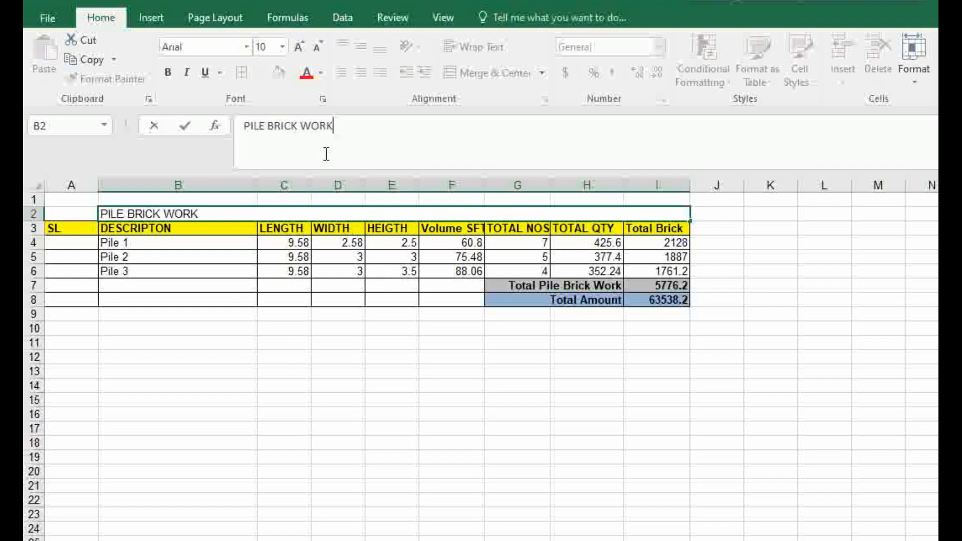
pyautogui.click(339, 382)
# Merge and center the PILE BRICK WORK title again across A2:I2 so it spans the whole table.
pyautogui.click(111, 214)
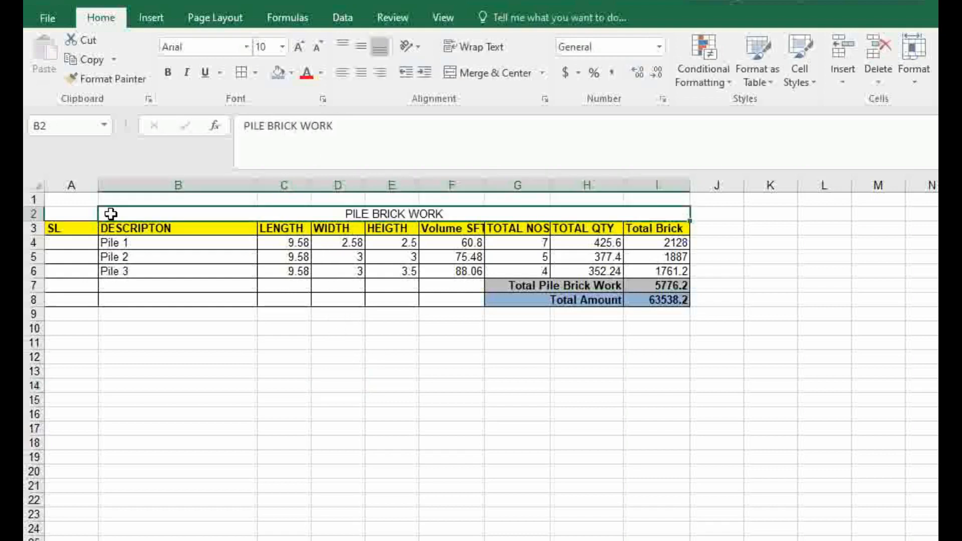
pyautogui.moveTo(92, 213); pyautogui.dragTo(484, 212)
pyautogui.click(485, 75)
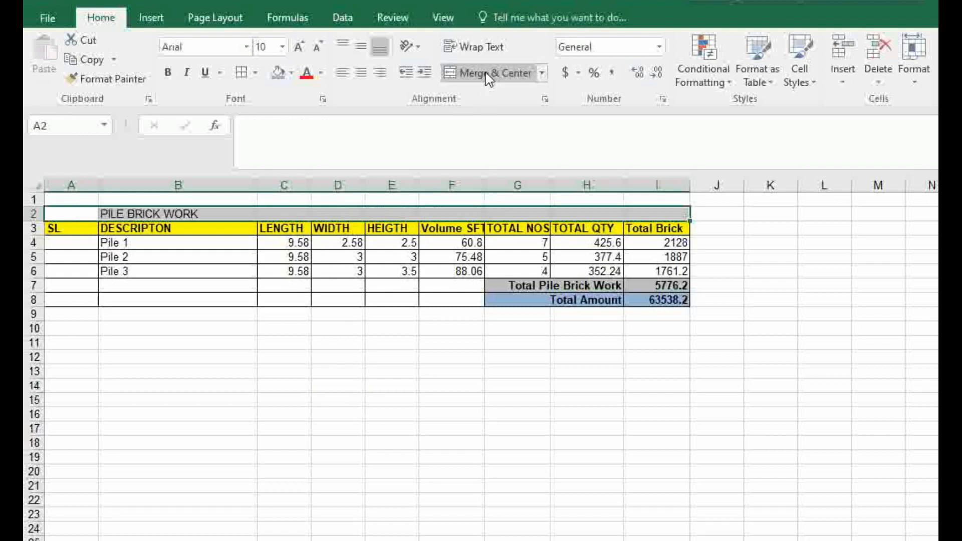
pyautogui.click(488, 77)
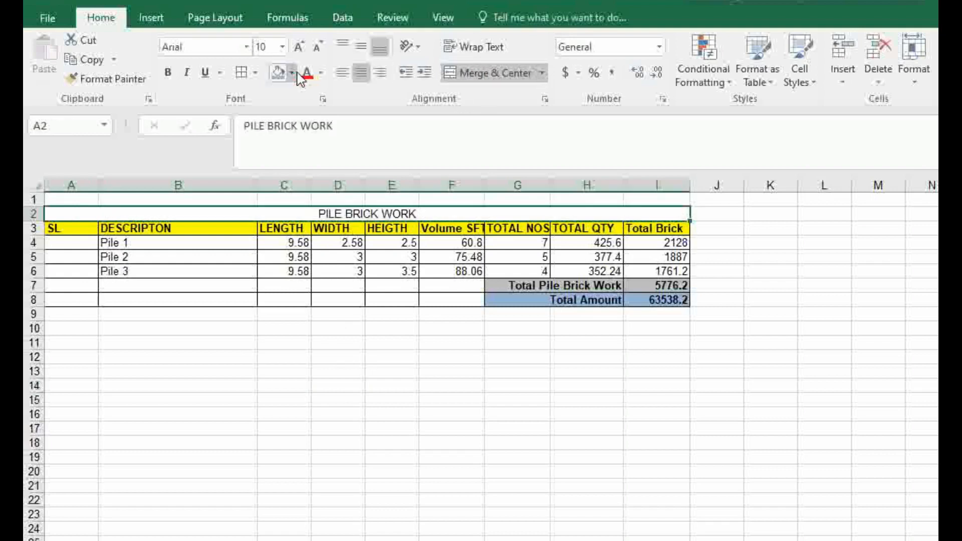
# Fill the merged PILE BRICK WORK title row with the same light blue and make its text bold.
pyautogui.click(285, 76)
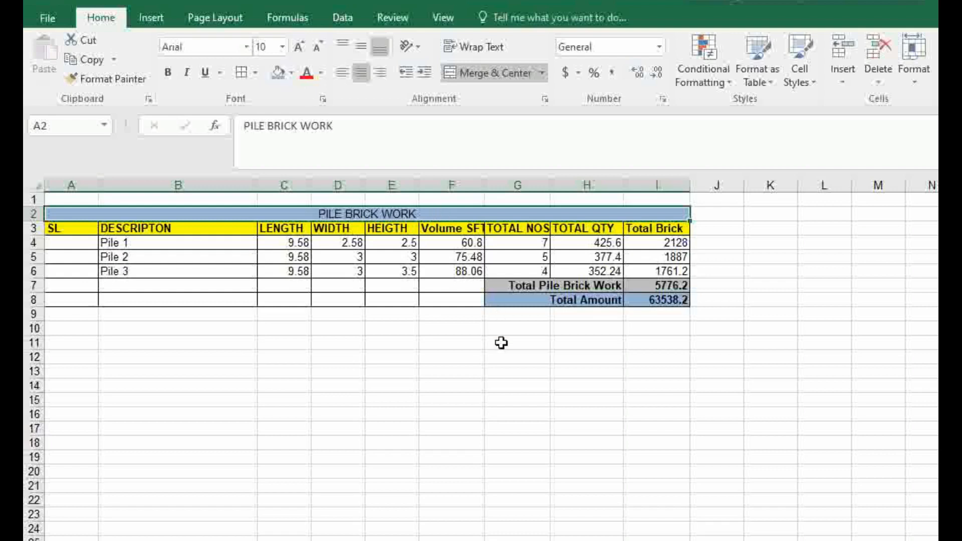
pyautogui.click(168, 72)
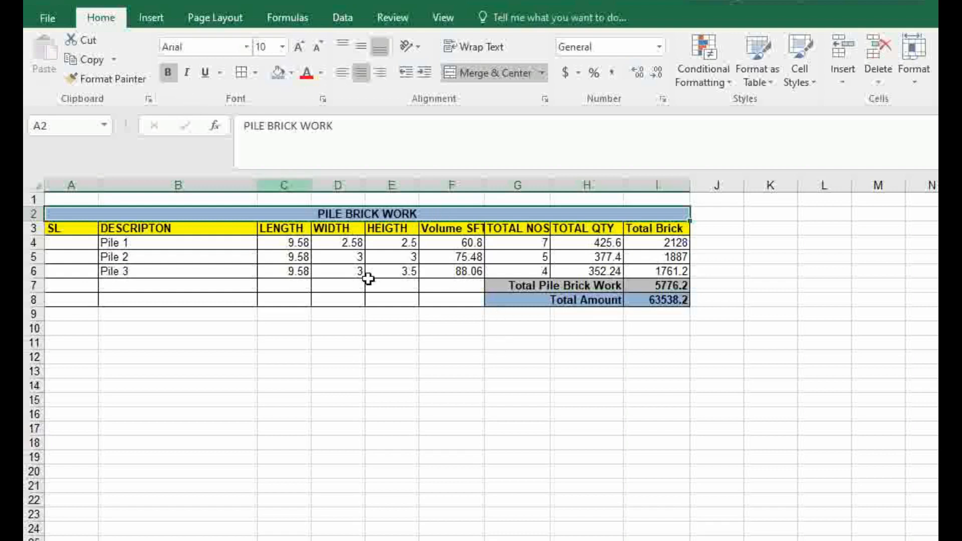
pyautogui.moveTo(412, 331); pyautogui.dragTo(414, 336)
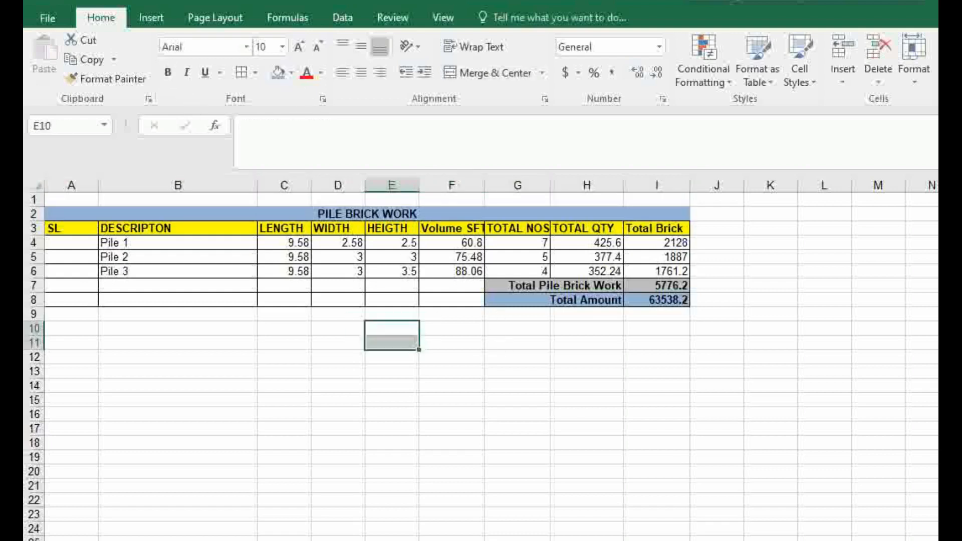
# Open the Save As options for the workbook.
pyautogui.click(49, 19)
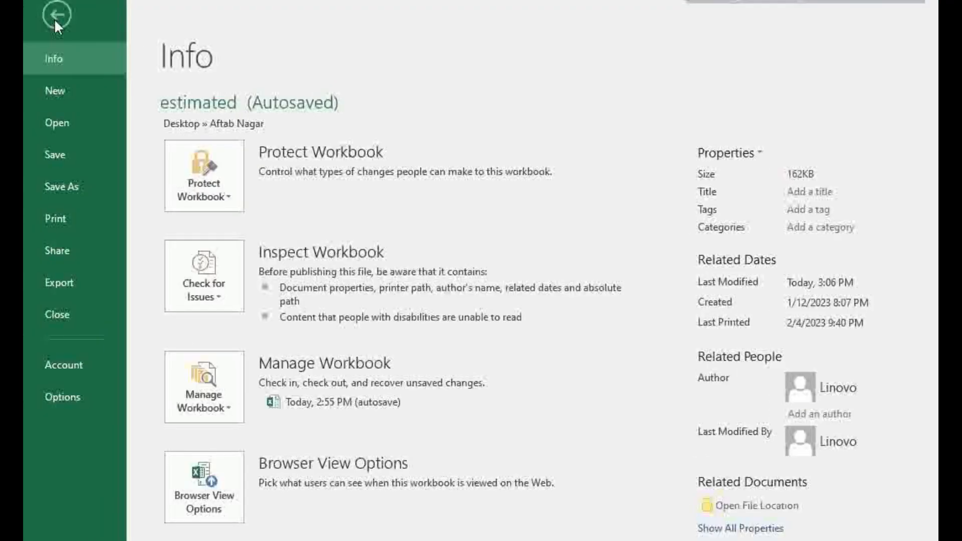
pyautogui.click(84, 189)
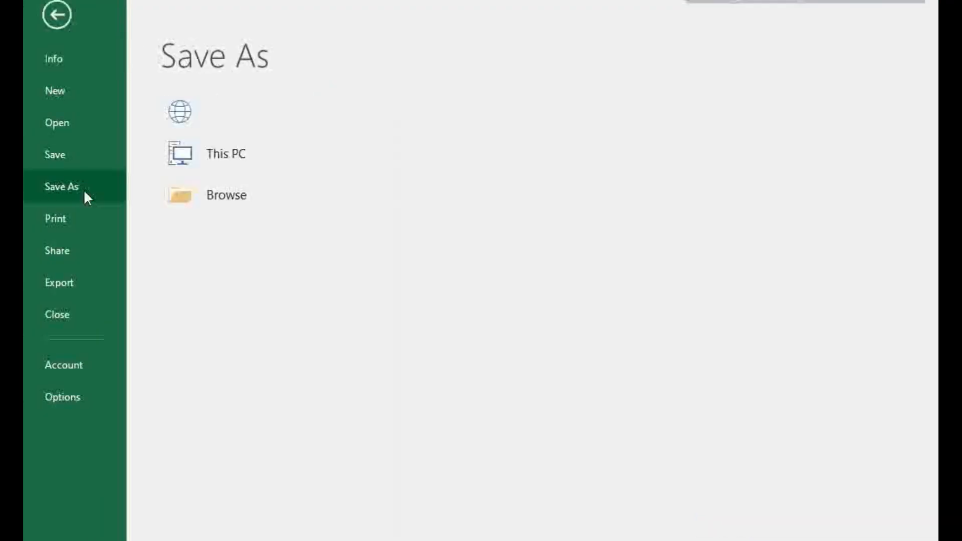